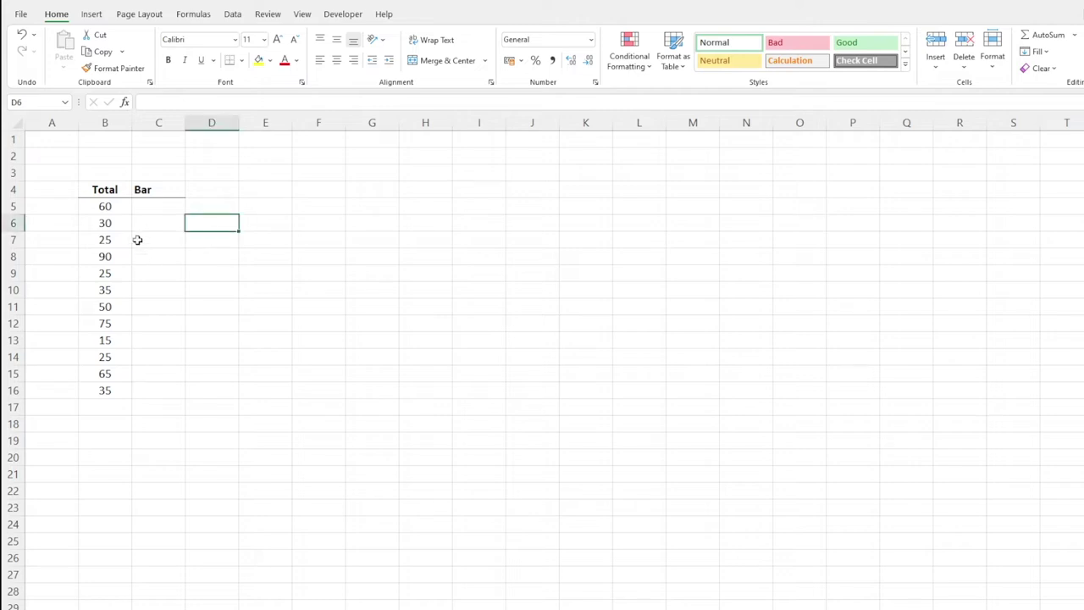
pyautogui.click(115, 210)
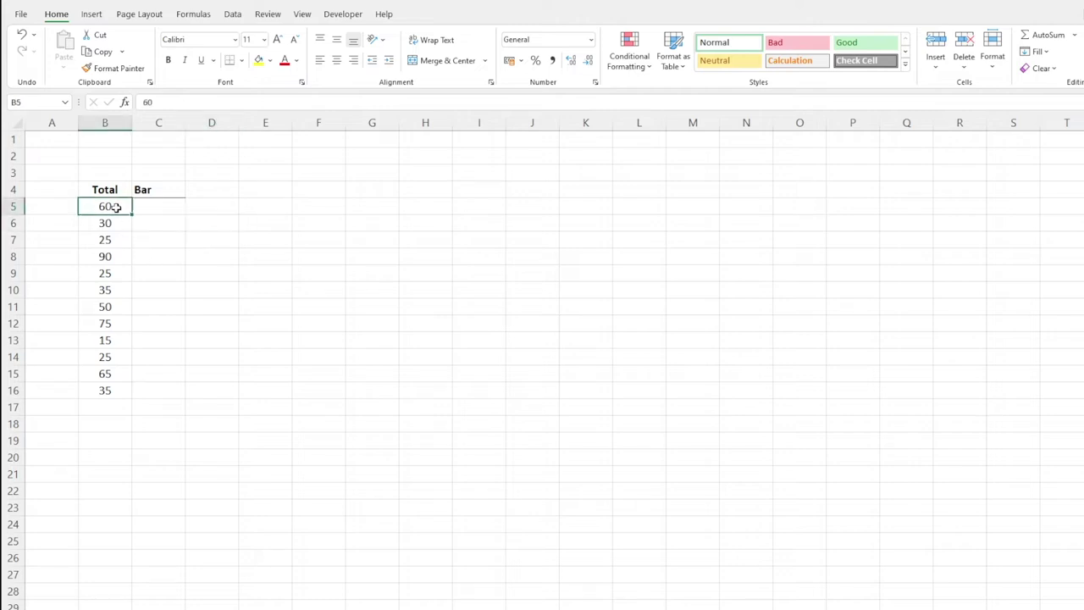
pyautogui.moveTo(100, 390); pyautogui.dragTo(111, 209)
pyautogui.click(165, 209)
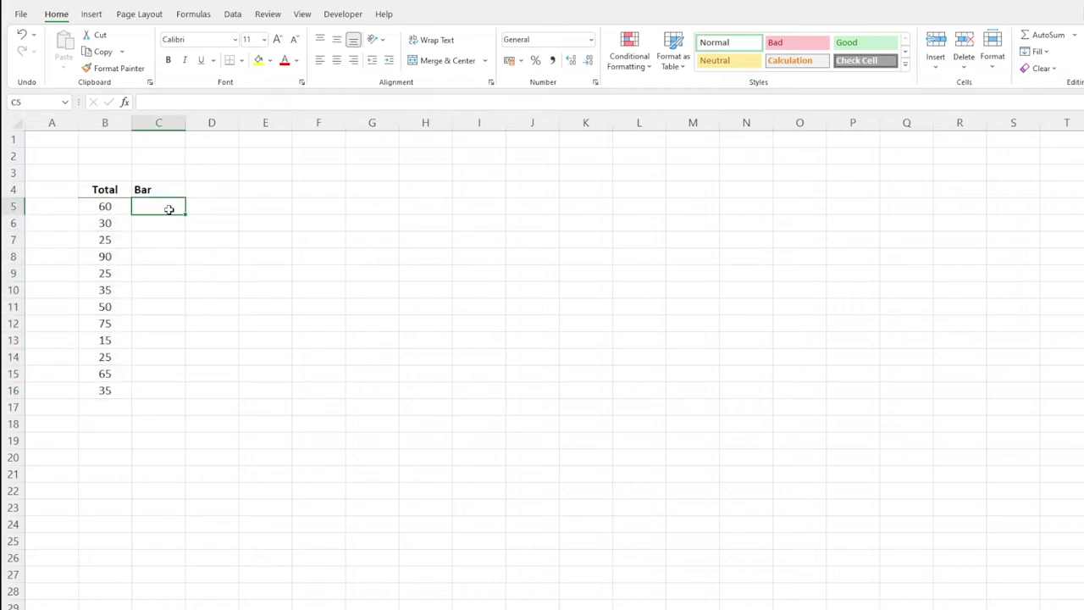
pyautogui.click(107, 209)
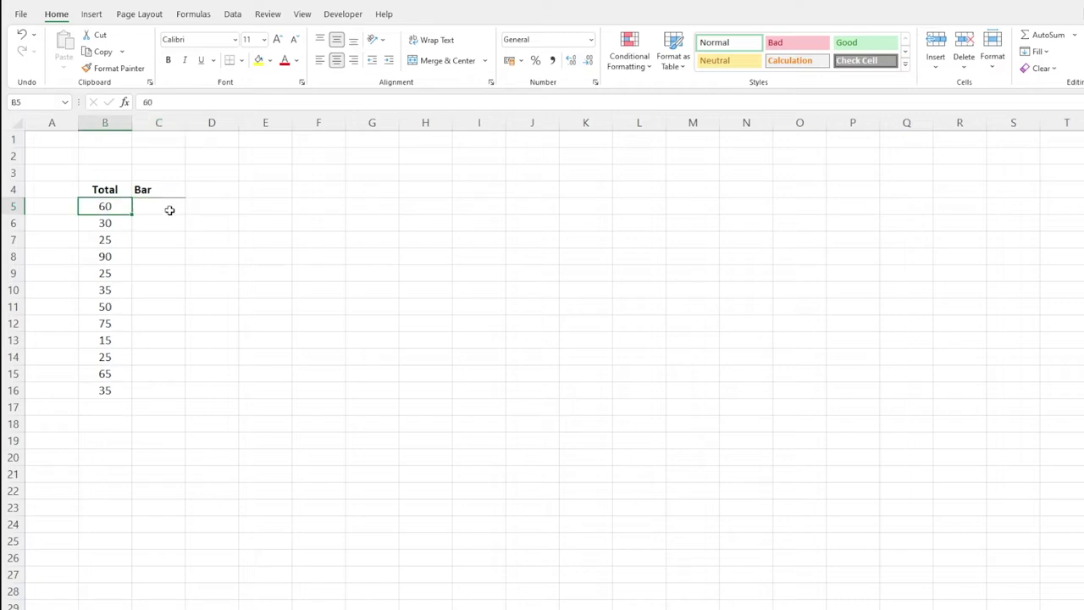
# - Enter the formula =REPT("|",B5) in cell C5 to repeat the vertical bar character by the Total value
pyautogui.click(168, 206)
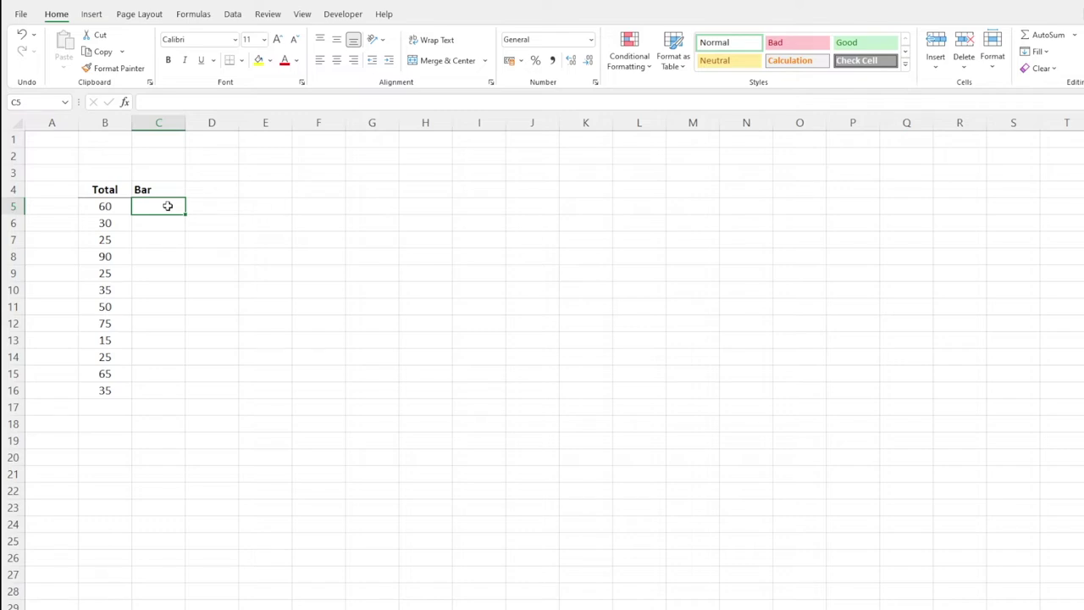
pyautogui.write('=REPT')
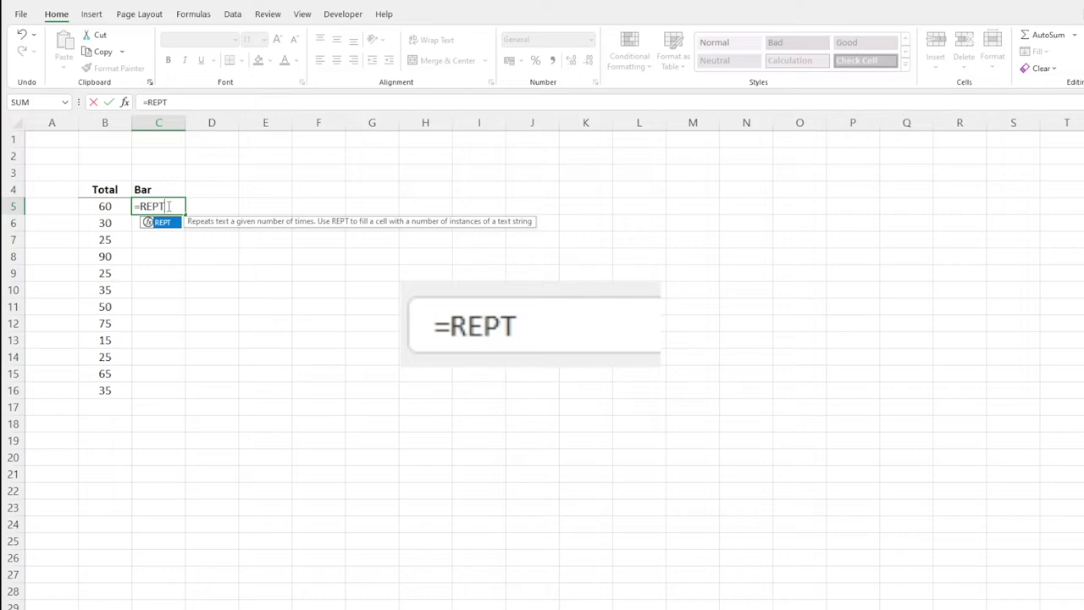
pyautogui.write('(')
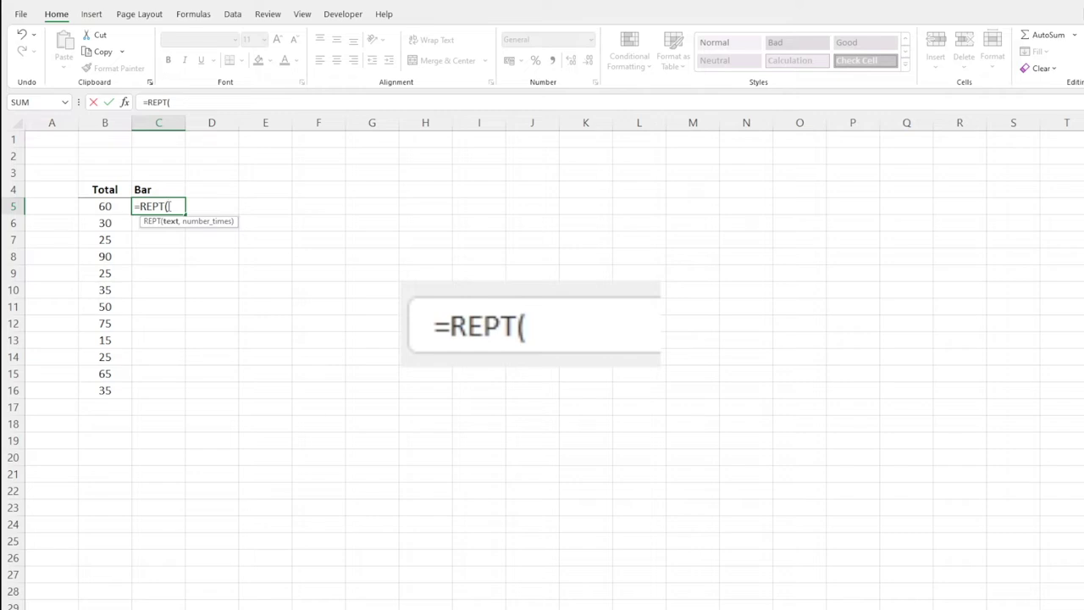
pyautogui.write('"|"')
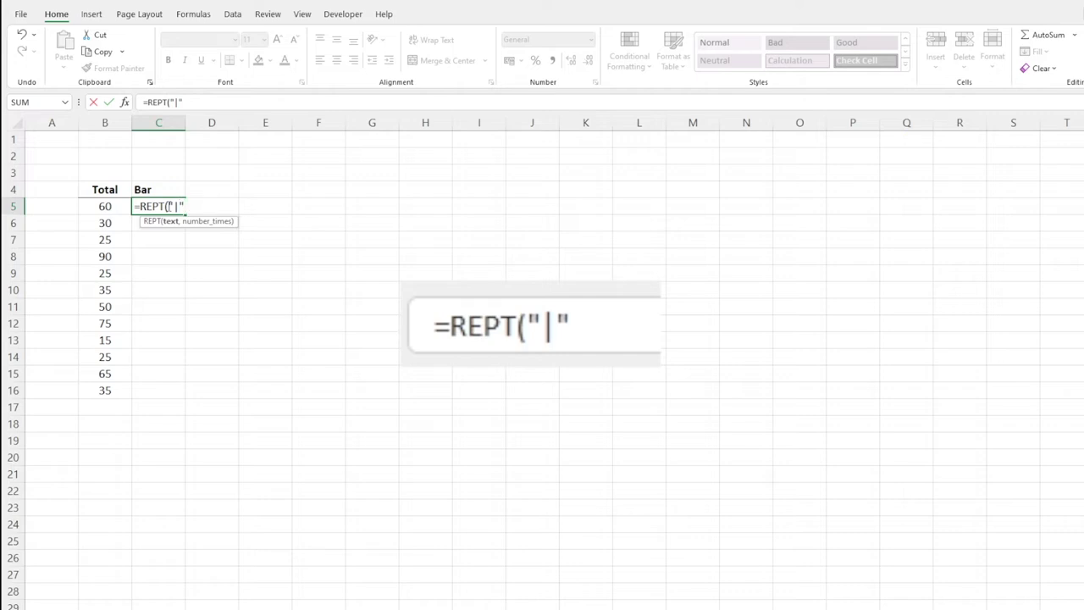
pyautogui.write(',')
pyautogui.click(113, 208)
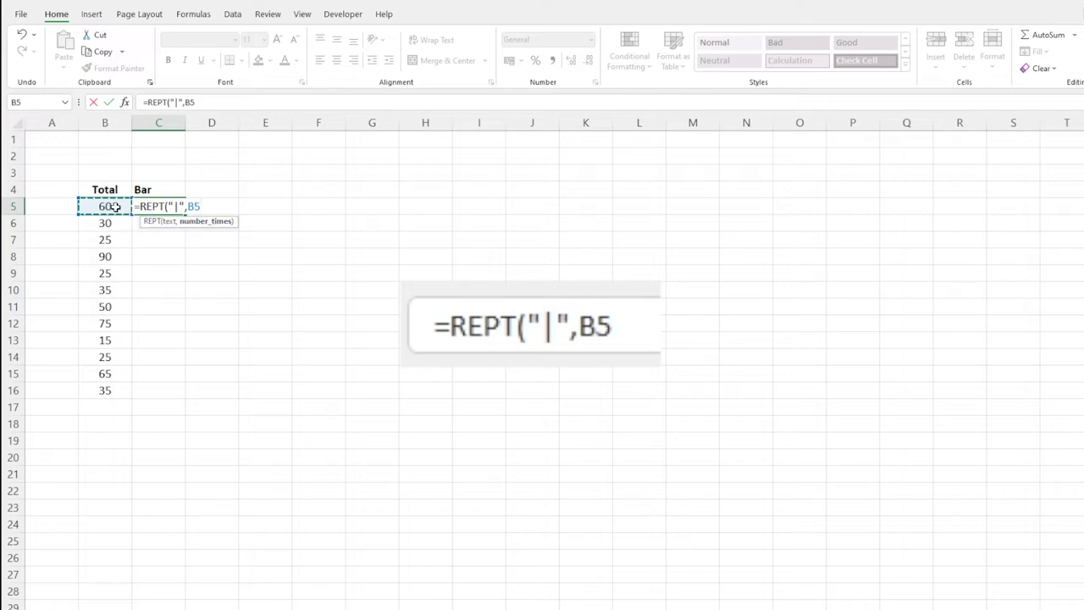
pyautogui.press('Return')
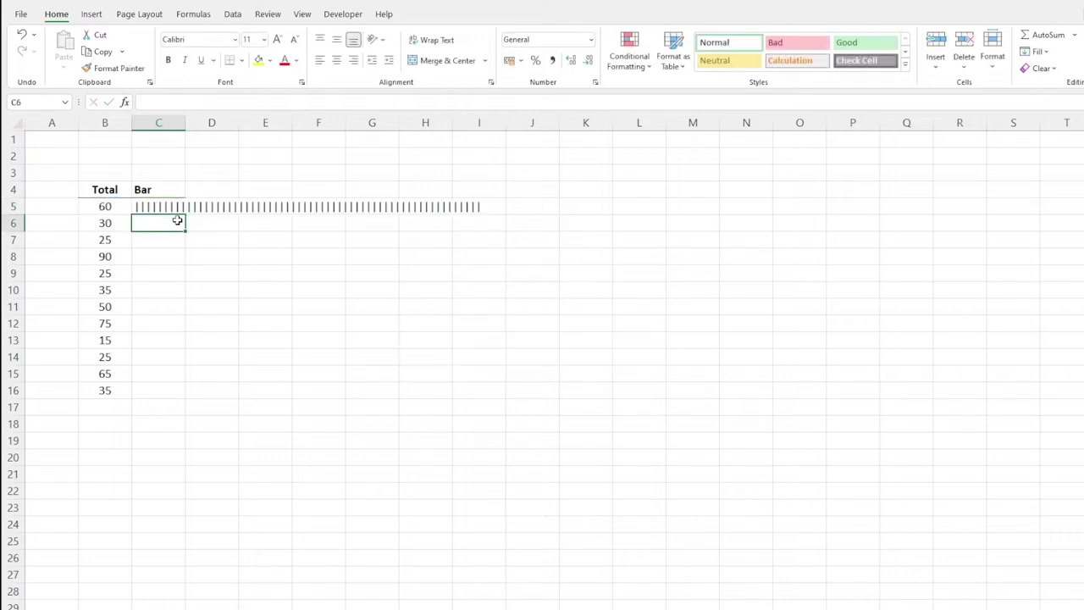
# - Try "p" instead of the vertical bar as the repeated character in C5's REPT formula
pyautogui.click(174, 208)
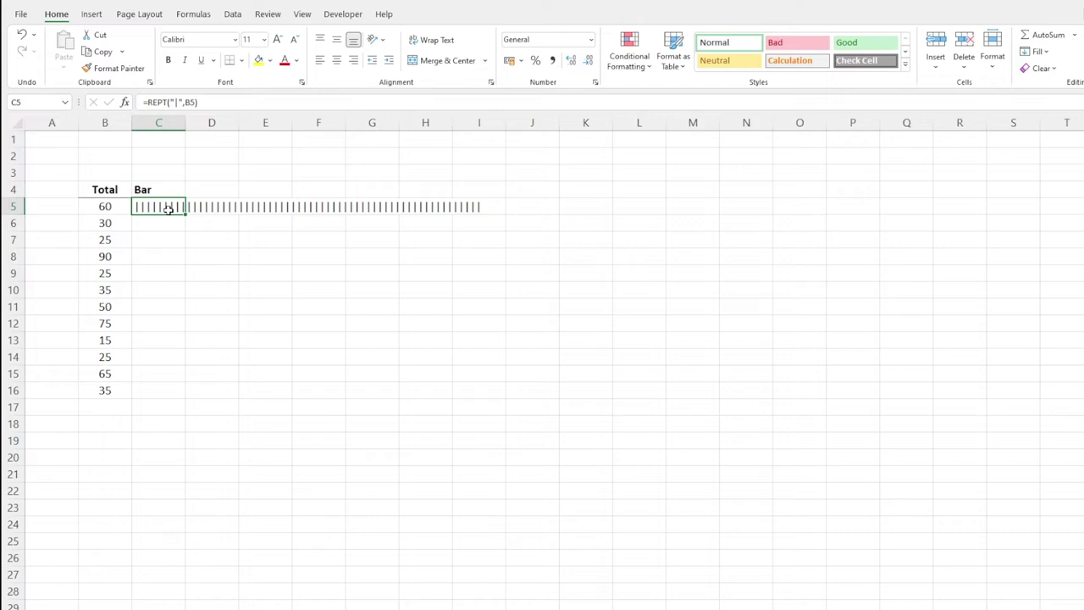
pyautogui.click(176, 101)
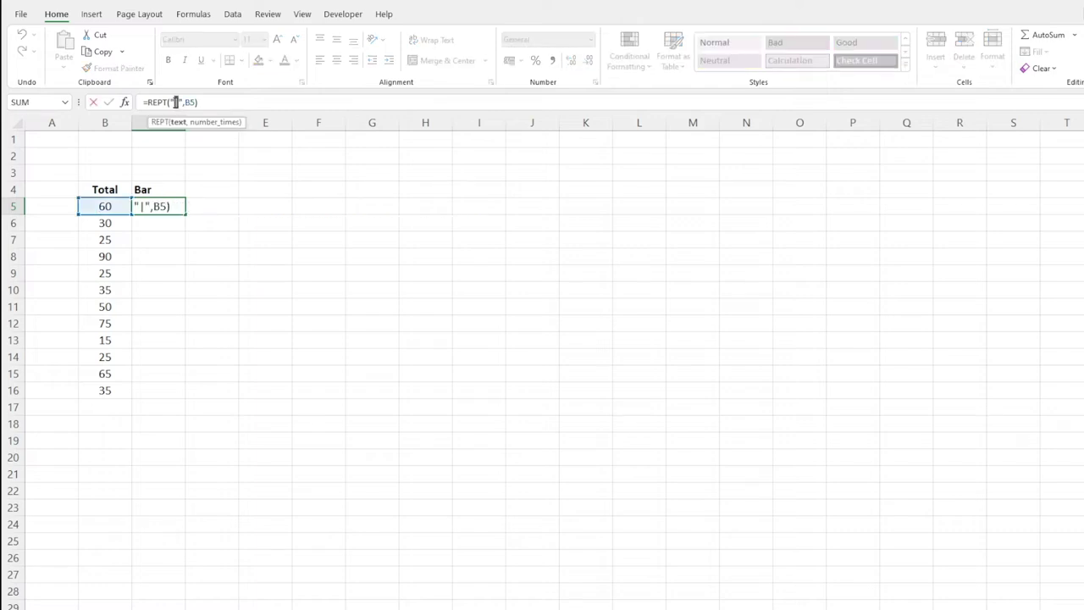
pyautogui.write('p')
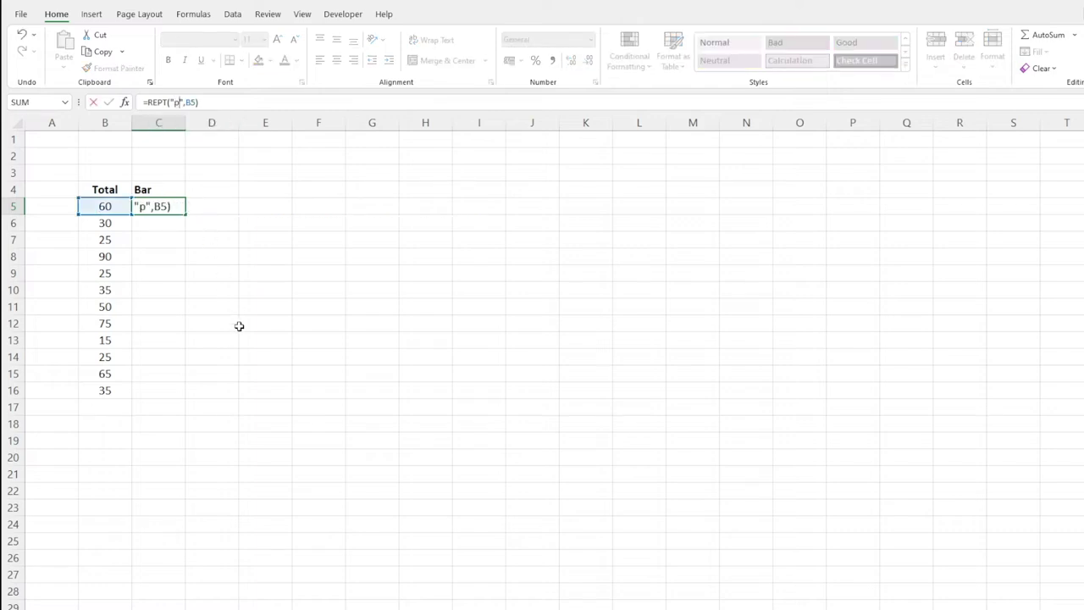
pyautogui.press('Return')
# - Restore the vertical bar "|" as the repeated character in C5's REPT formula
pyautogui.click(163, 206)
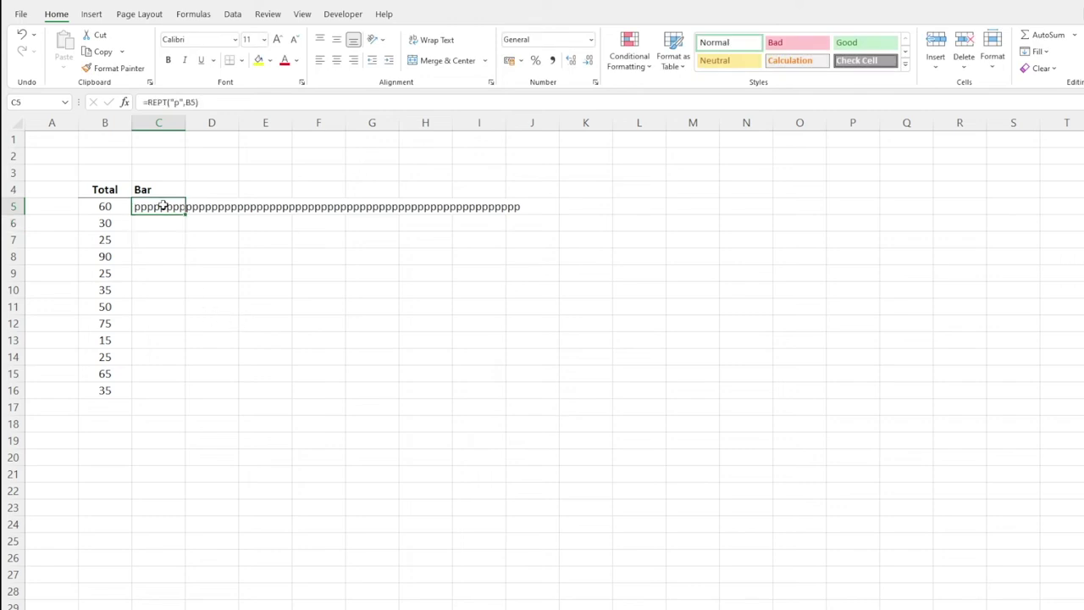
pyautogui.doubleClick(176, 102)
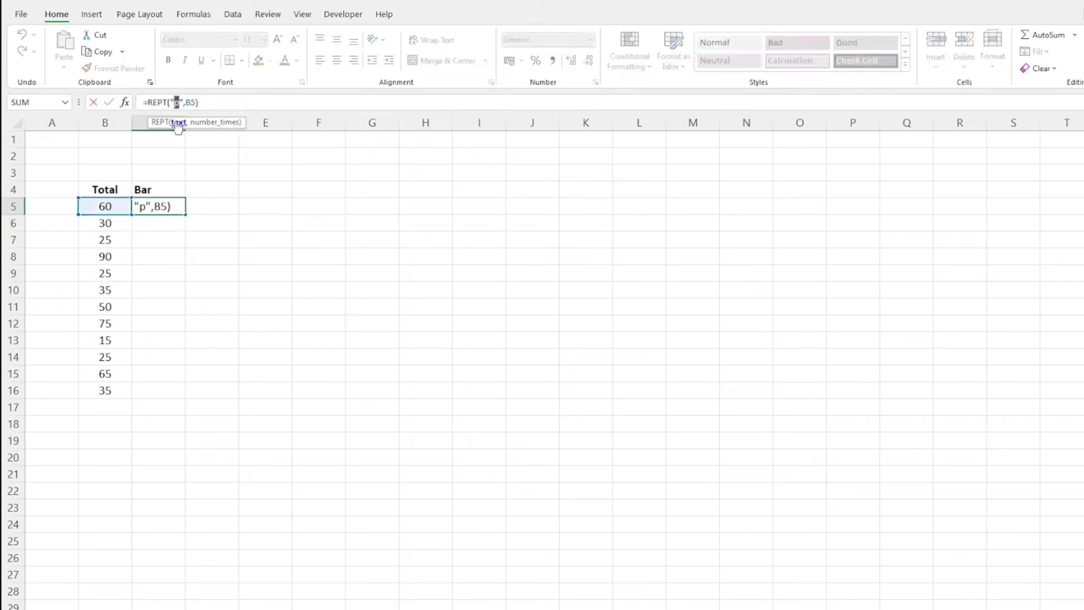
pyautogui.write('|')
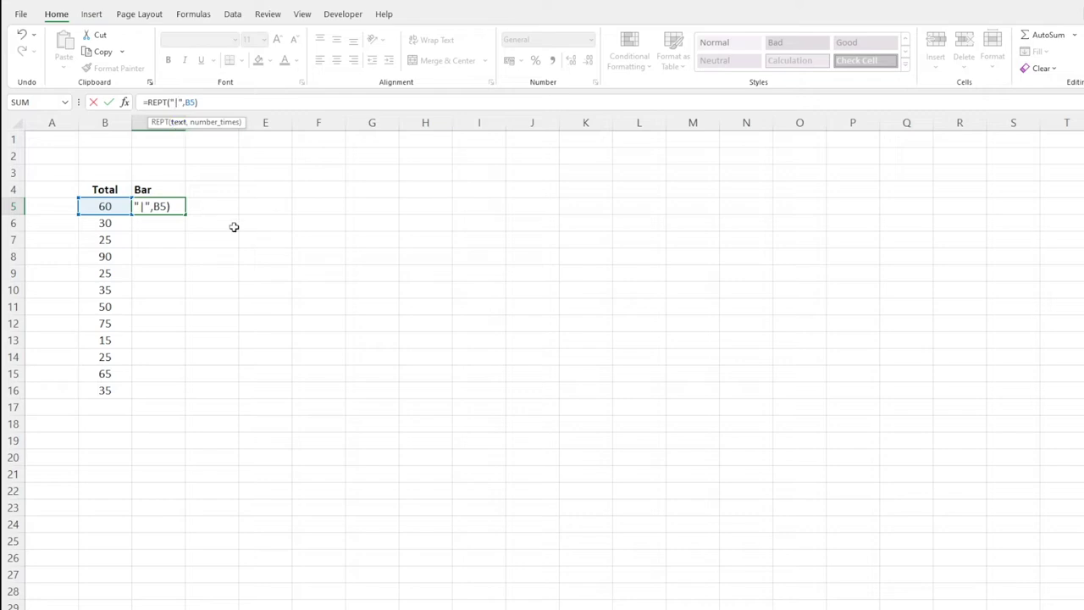
pyautogui.press('Return')
# - Fill the REPT formula from C5 down through C16
pyautogui.click(179, 211)
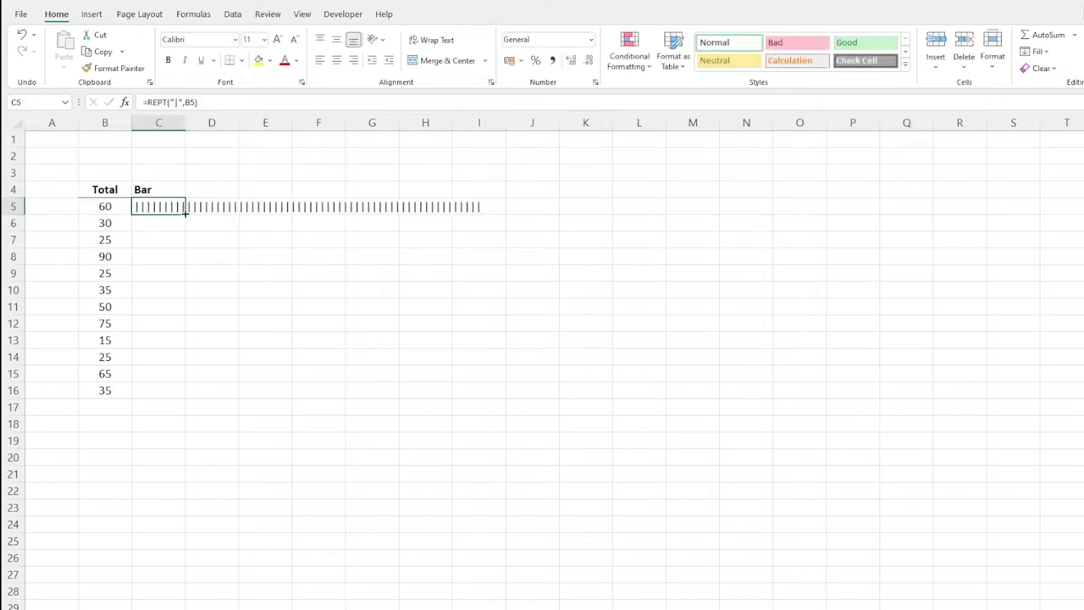
pyautogui.doubleClick(185, 213)
pyautogui.click(193, 472)
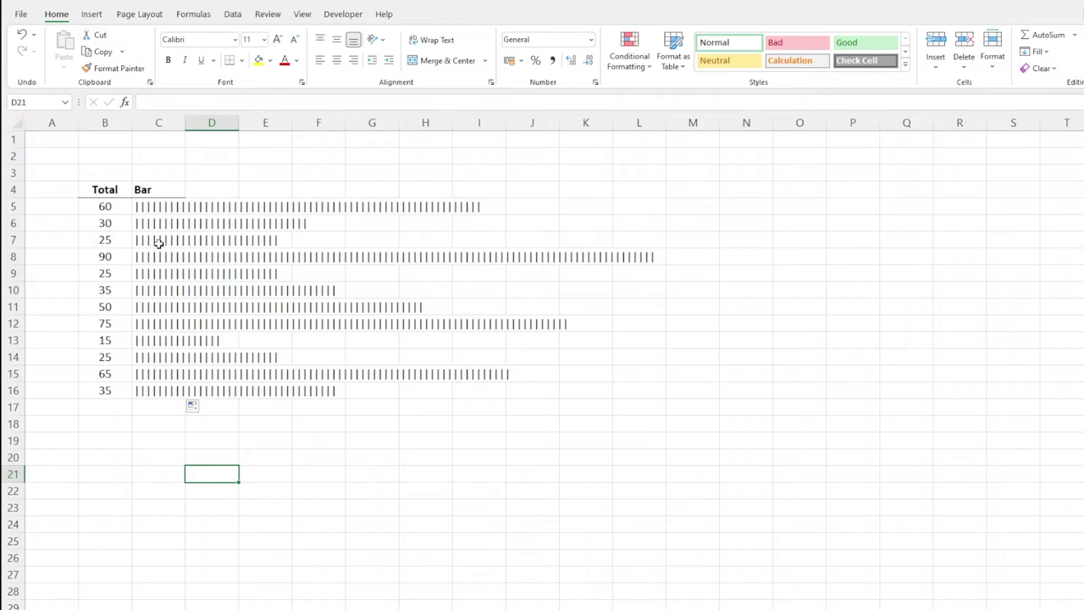
# - Set the font of cells C5:C16 to Playbill and widen column C to fit the longest bar
pyautogui.click(153, 207)
pyautogui.moveTo(153, 208); pyautogui.dragTo(155, 386)
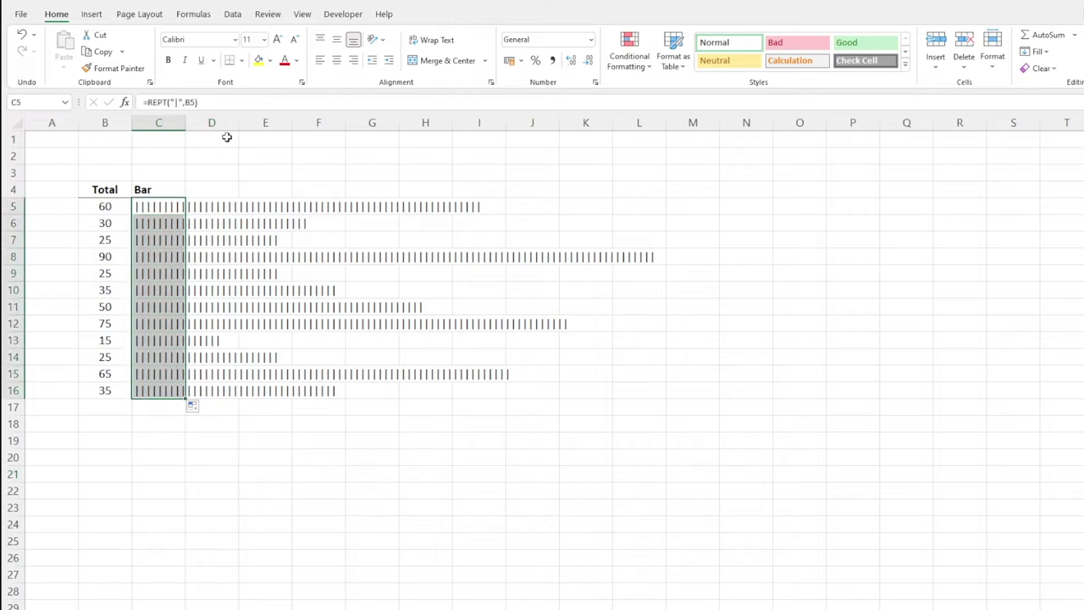
pyautogui.click(205, 40)
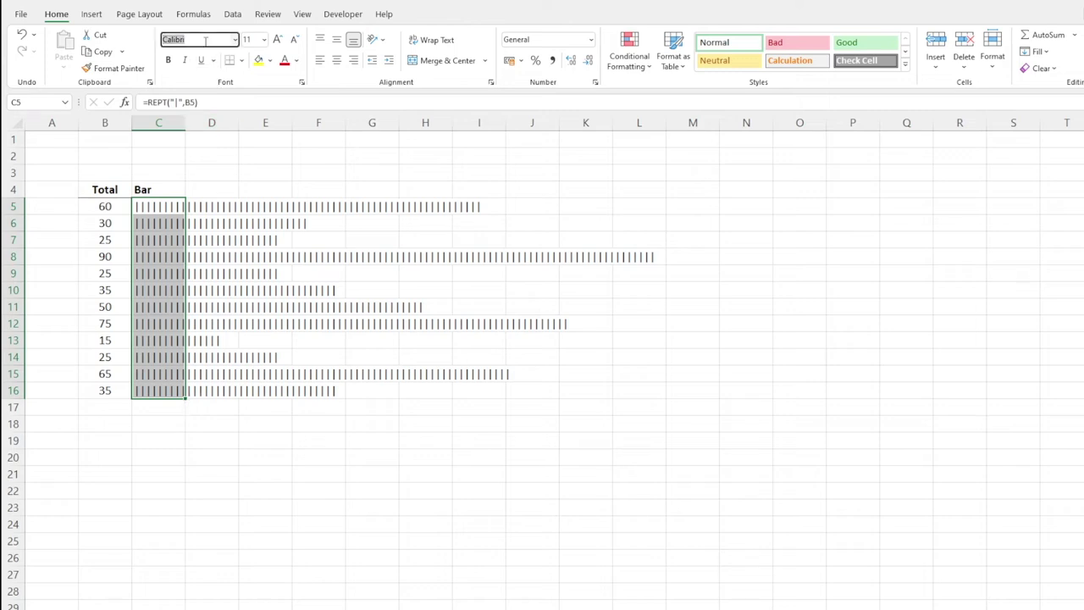
pyautogui.write('Playbill')
pyautogui.press('Return')
pyautogui.click(285, 321)
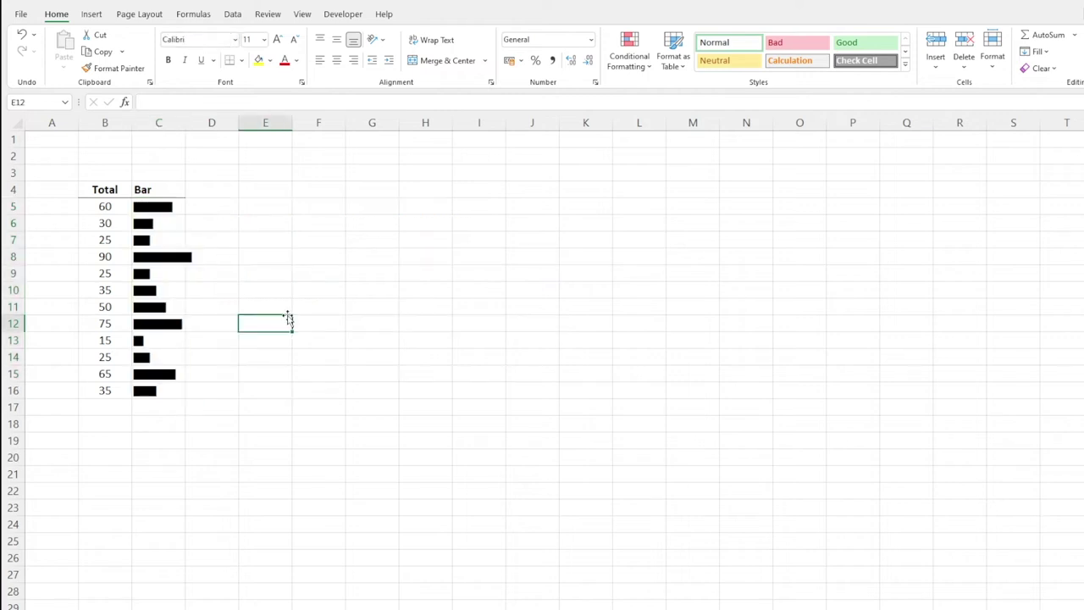
pyautogui.moveTo(186, 127); pyautogui.dragTo(213, 127)
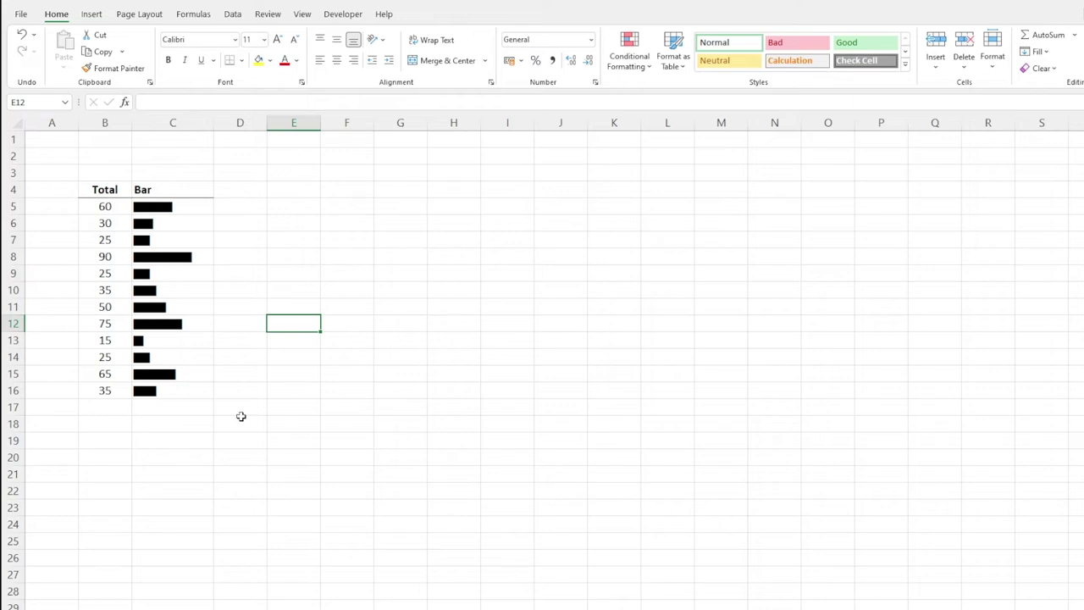
# - Color the bars in C5:C16 with the standard orange font color
pyautogui.moveTo(202, 213); pyautogui.dragTo(177, 387)
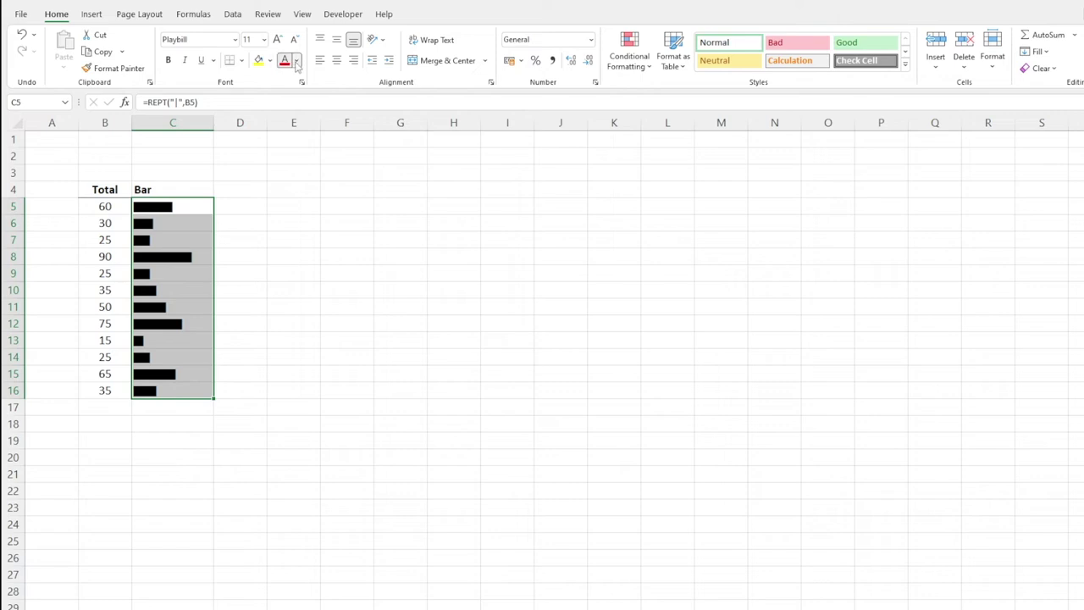
pyautogui.click(297, 61)
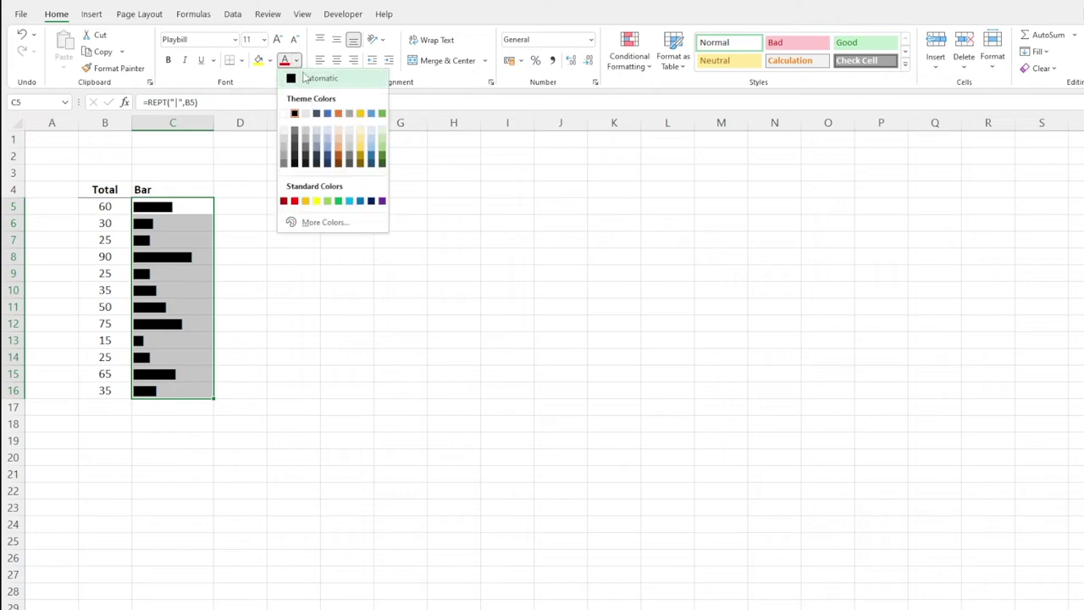
pyautogui.click(305, 201)
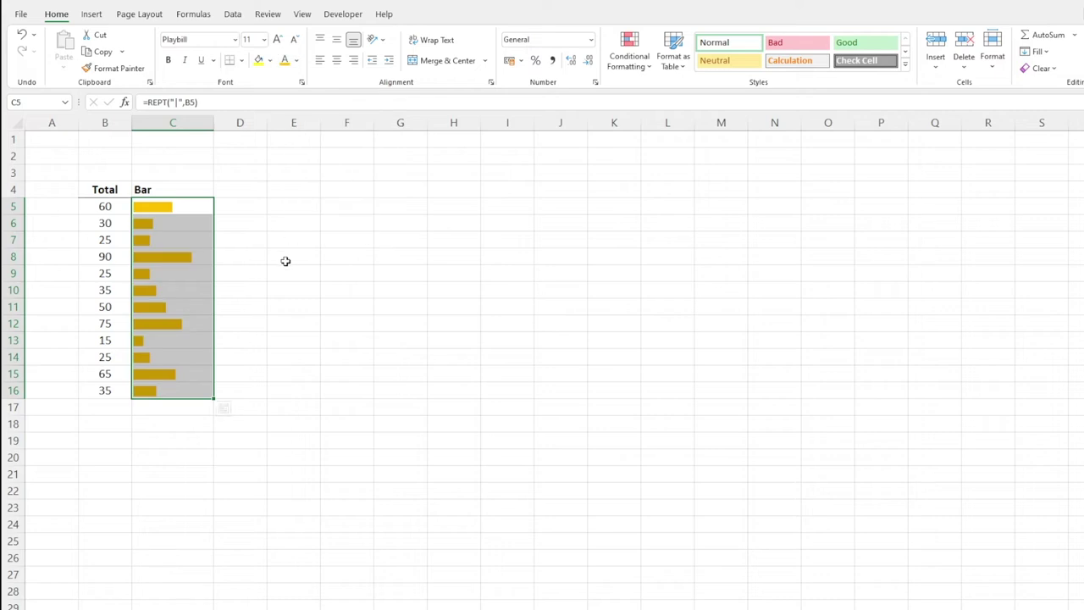
pyautogui.click(285, 262)
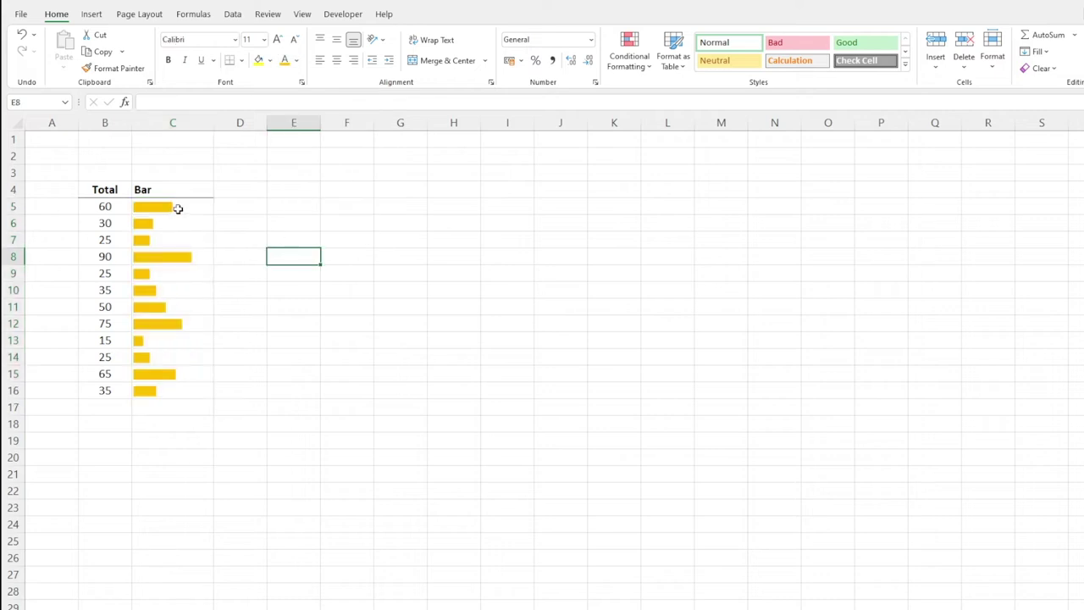
# - Create a formula-based conditional formatting rule for C5:C16 with the condition =LEN(C5)>74
pyautogui.moveTo(177, 208); pyautogui.dragTo(159, 386)
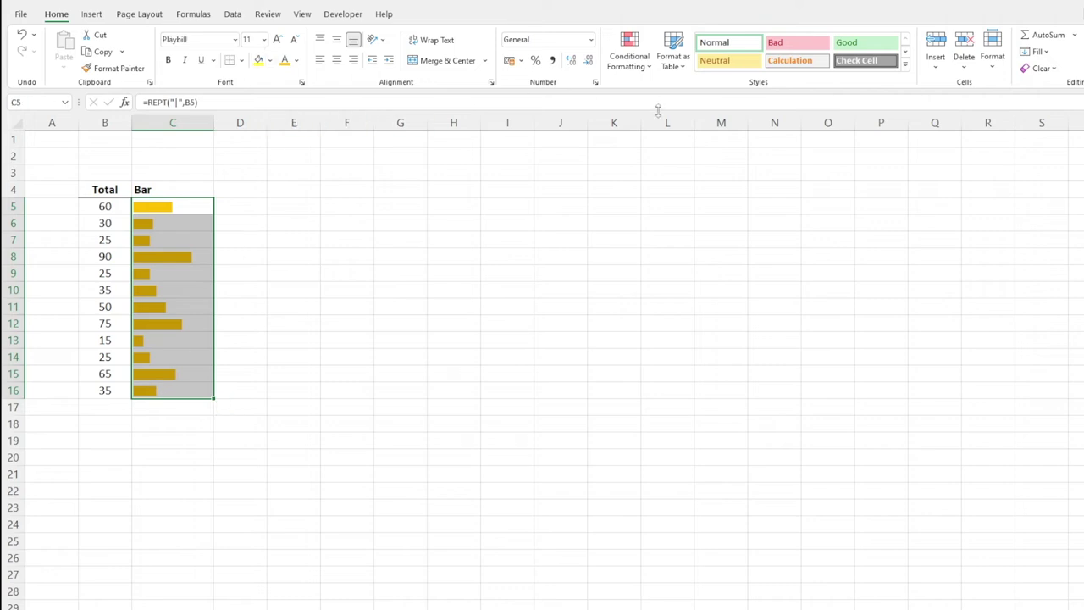
pyautogui.click(645, 70)
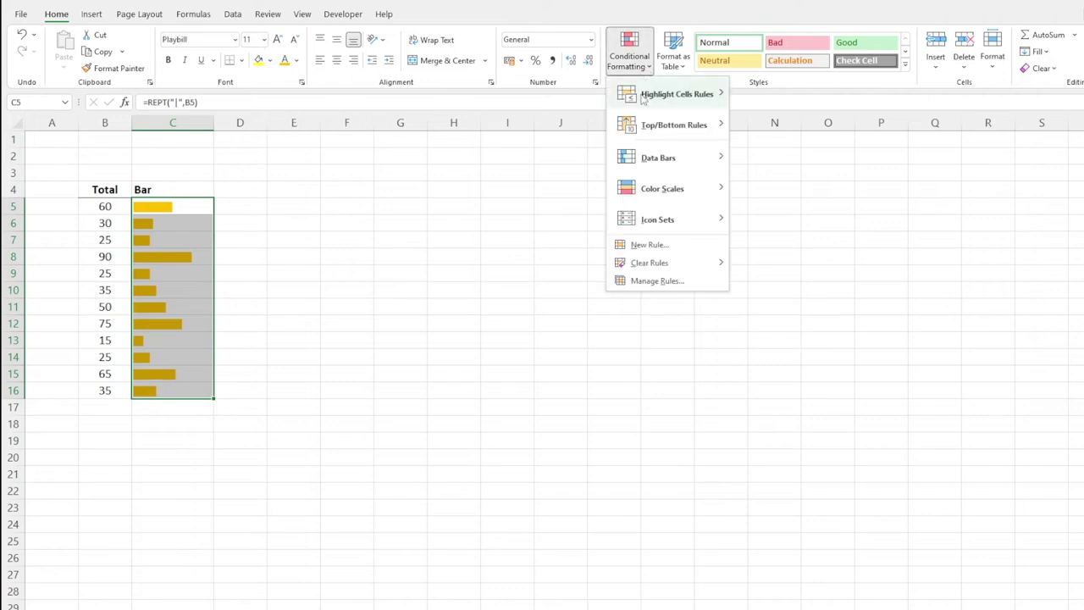
pyautogui.click(648, 245)
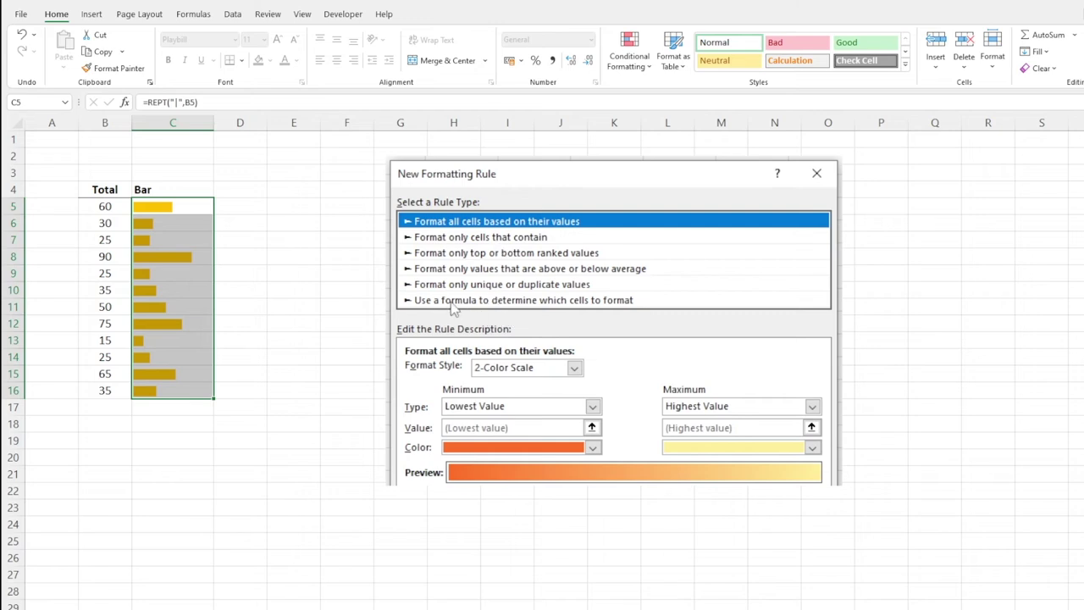
pyautogui.click(507, 303)
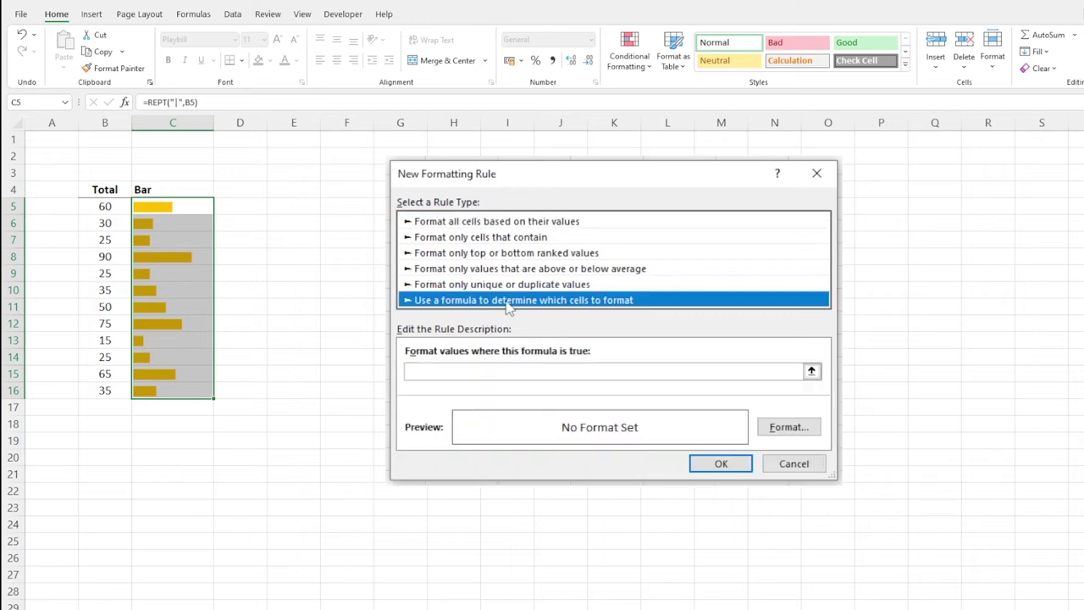
pyautogui.click(477, 367)
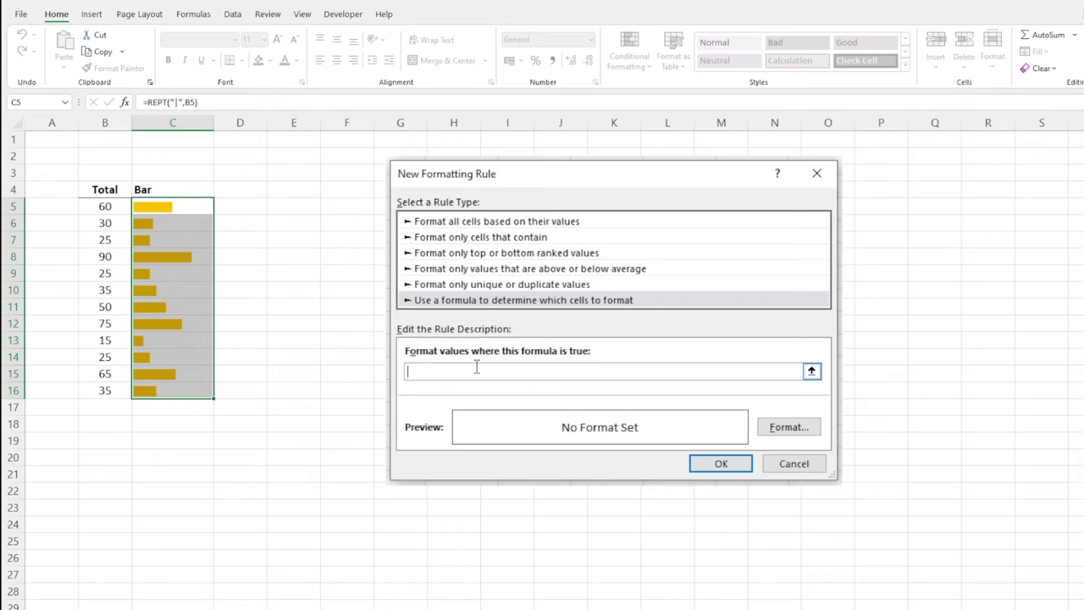
pyautogui.write('=LEN(')
pyautogui.write('C5)')
pyautogui.write('>74')
# - Set the formatting rule's font color to standard green
pyautogui.click(793, 432)
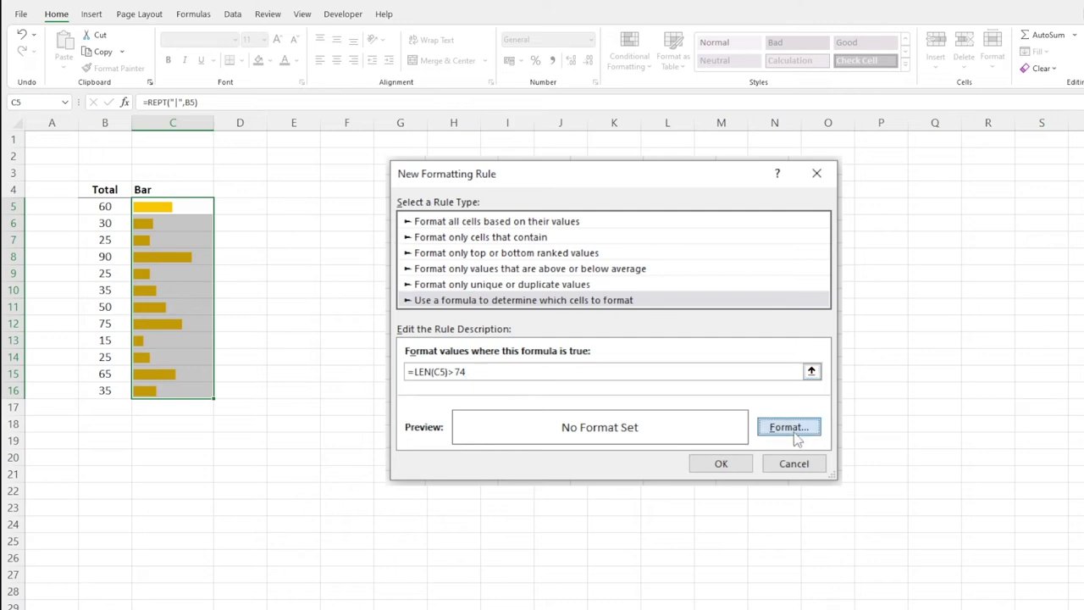
pyautogui.click(791, 429)
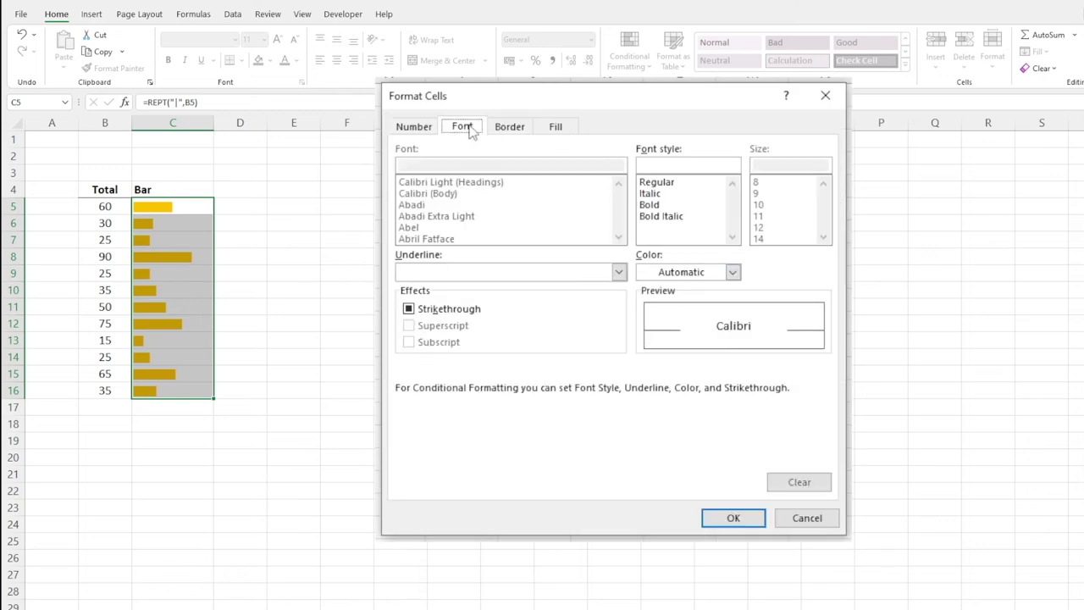
pyautogui.click(732, 272)
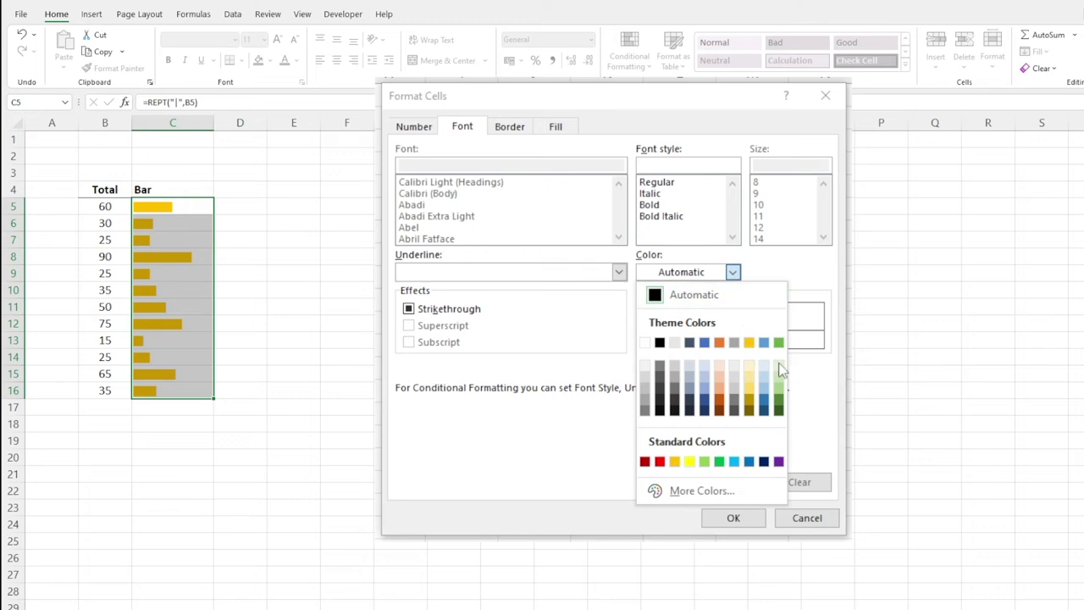
pyautogui.click(719, 461)
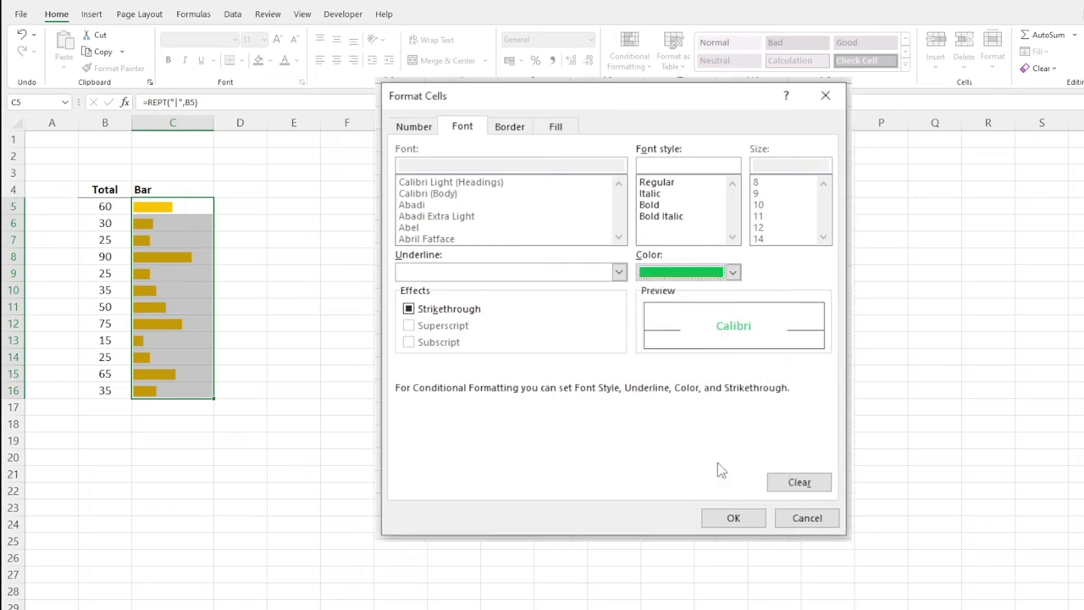
pyautogui.click(732, 516)
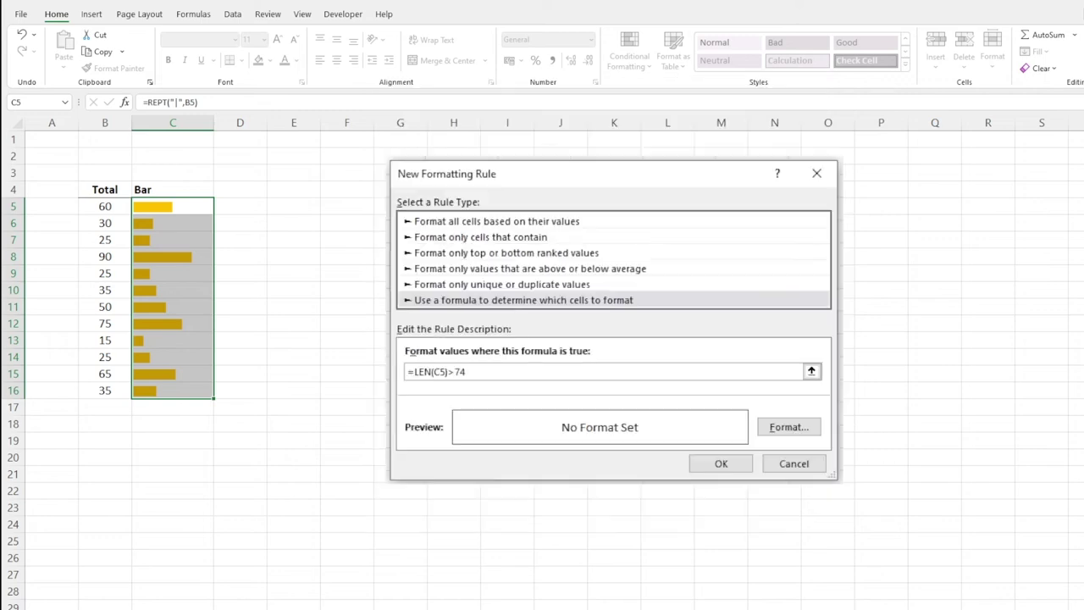
# - Apply the green formatting rule for long bars to C5:C16
pyautogui.click(734, 464)
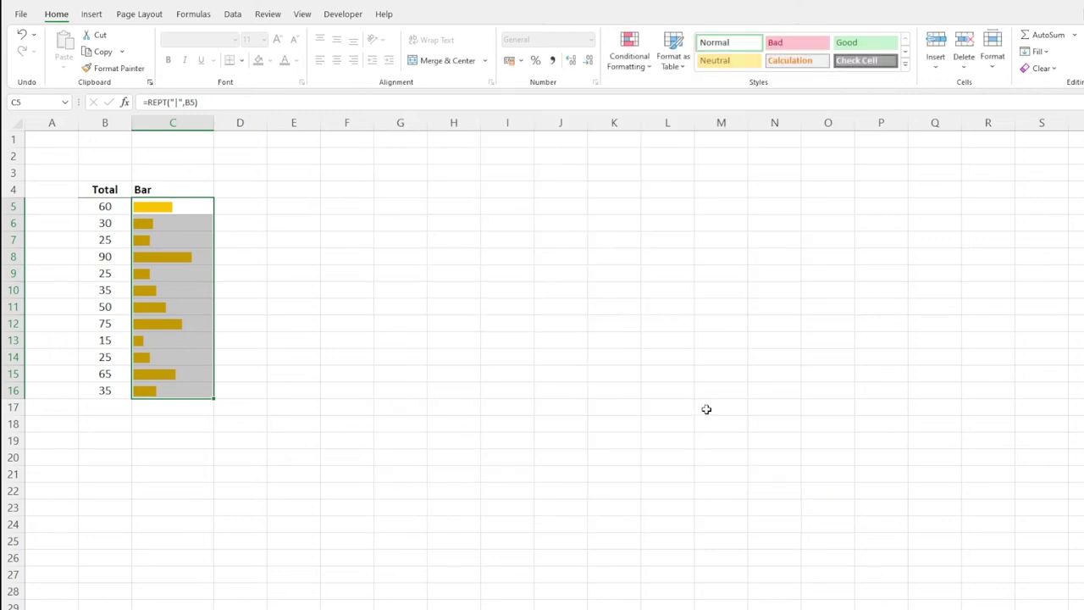
pyautogui.click(518, 409)
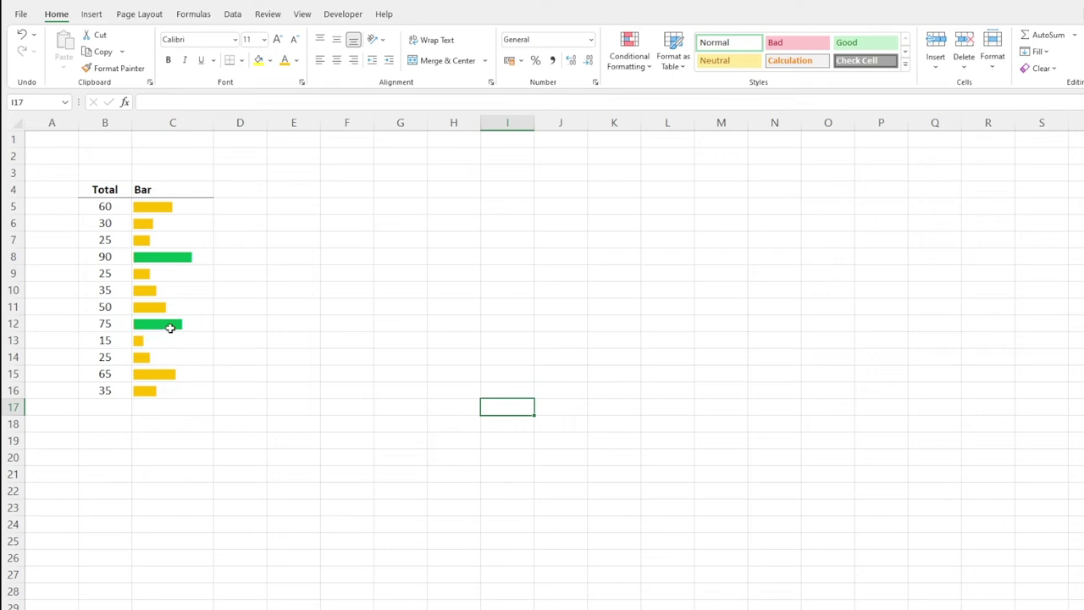
pyautogui.press('Left')
pyautogui.press('Left')
pyautogui.press('Left')
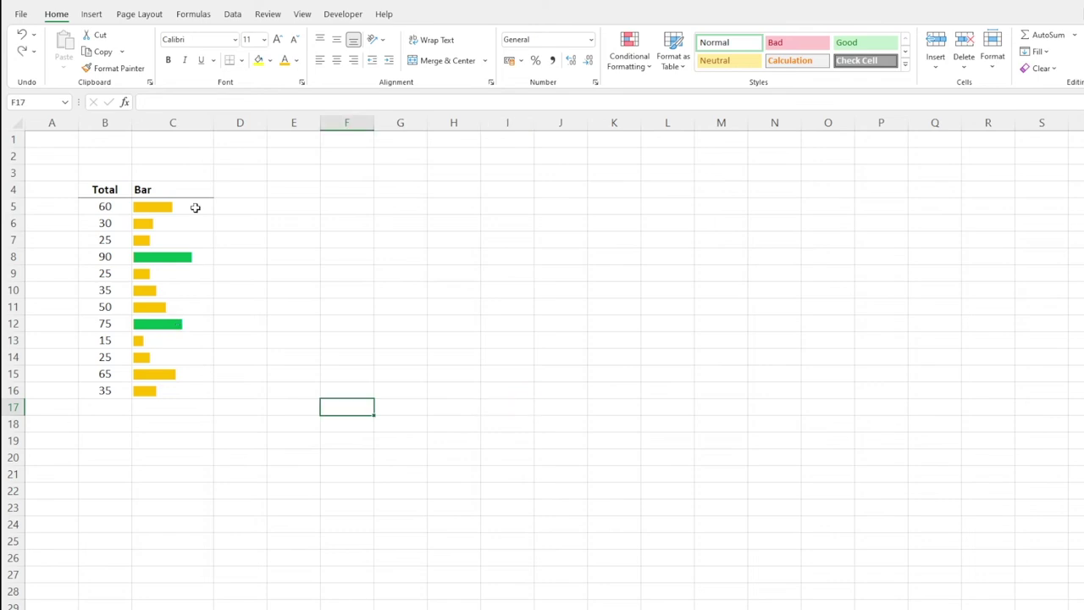
# - Start a second formula-based conditional formatting rule for C5:C16 with the condition =LEN(C5)<25
pyautogui.moveTo(195, 207); pyautogui.dragTo(173, 390)
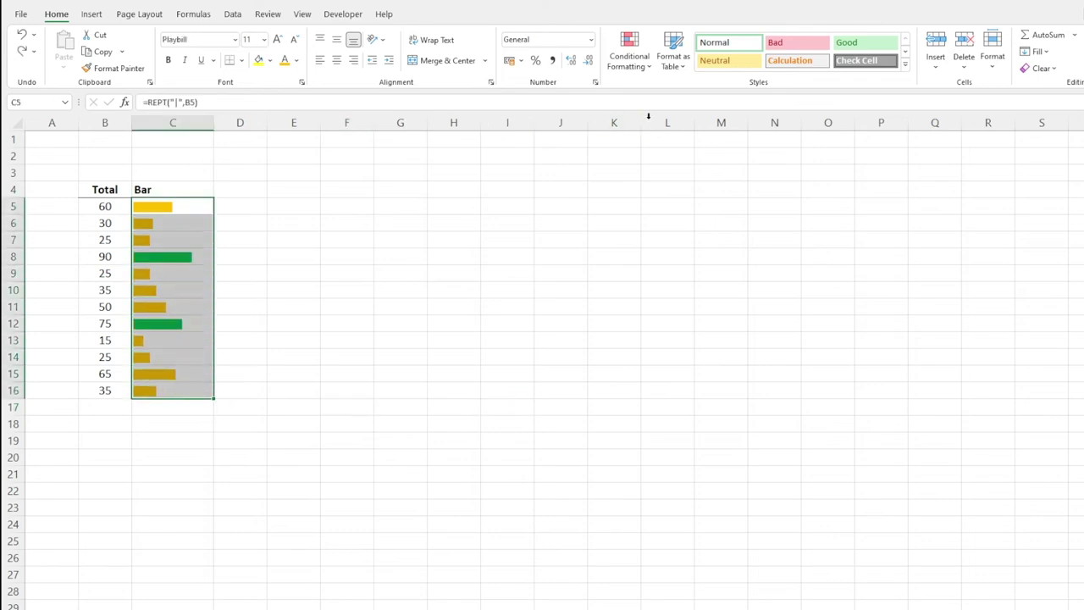
pyautogui.click(630, 57)
pyautogui.click(663, 244)
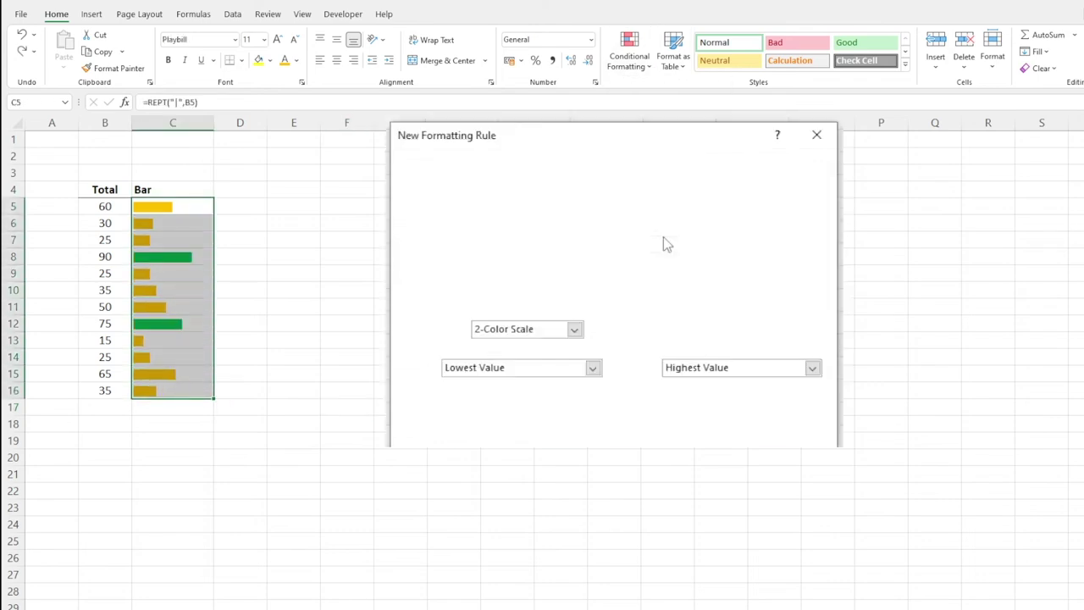
pyautogui.click(449, 263)
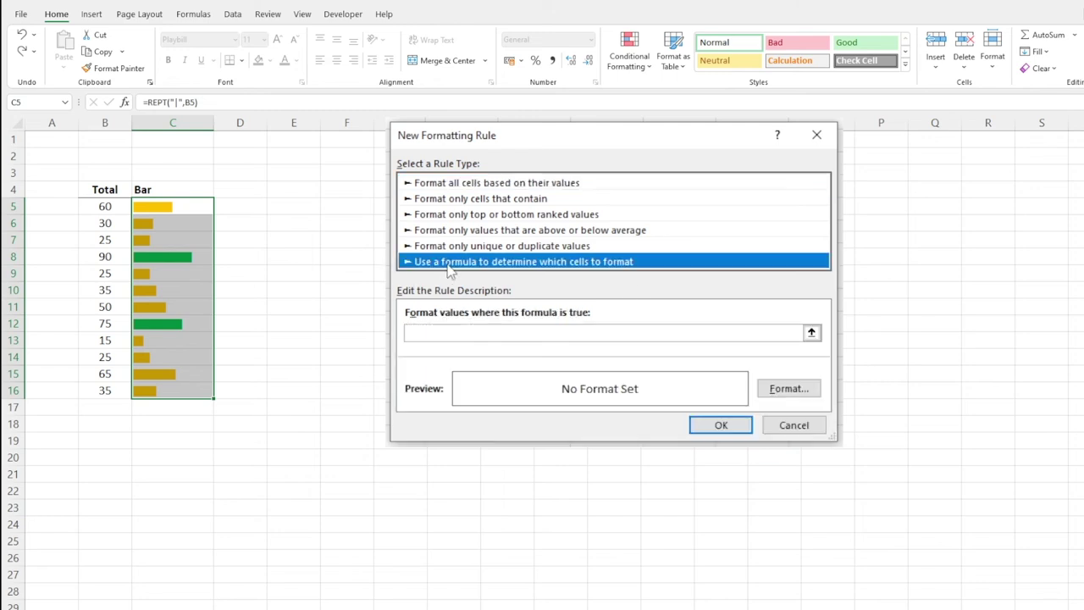
pyautogui.click(479, 335)
pyautogui.write('=')
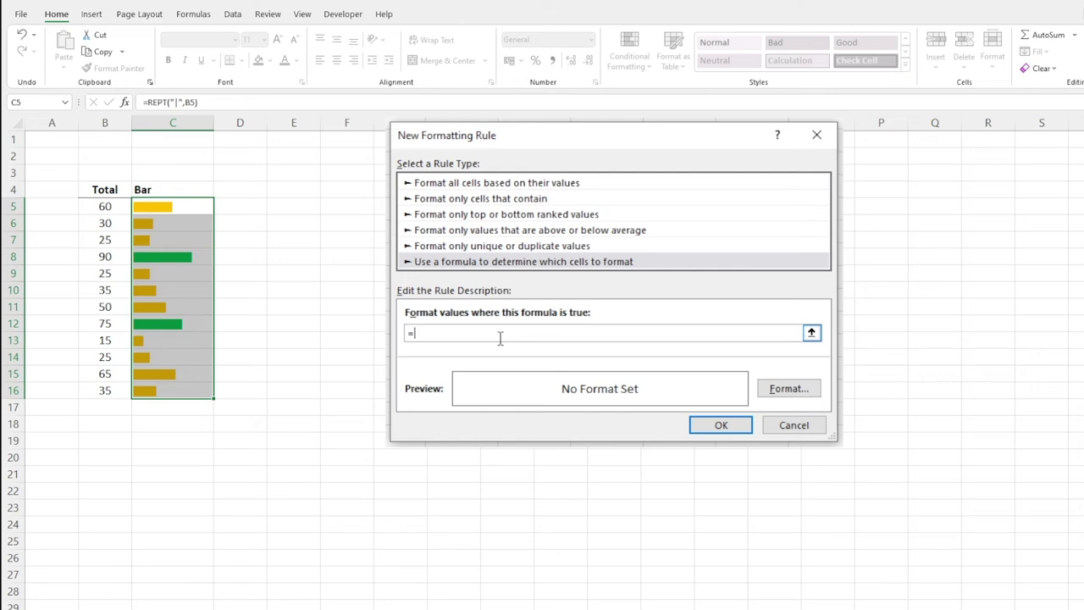
pyautogui.write('LEN(C')
pyautogui.write('5)<25')
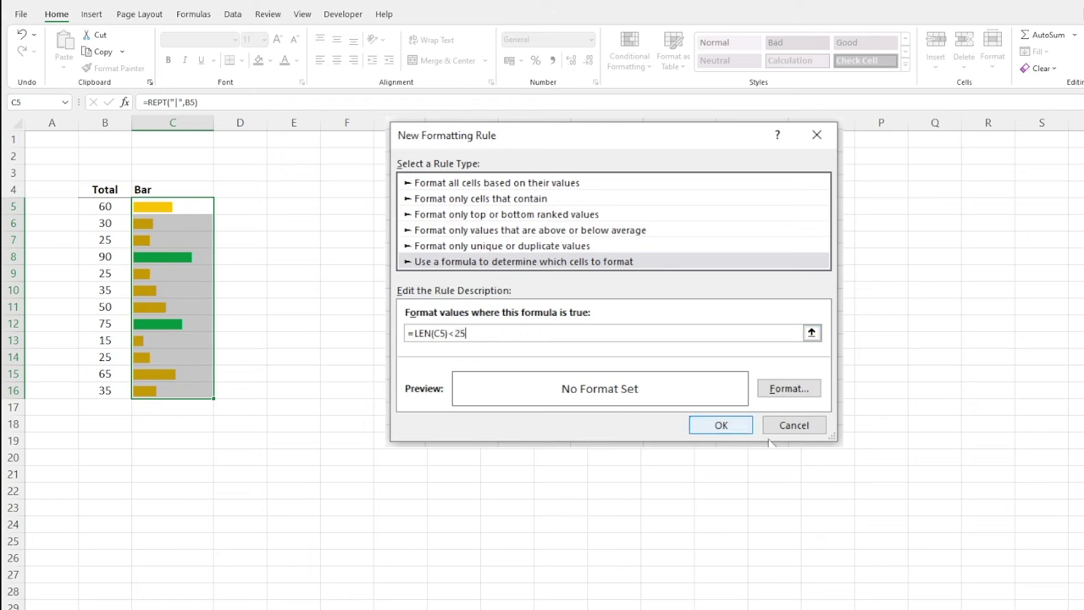
# - Set the short-bar rule's font color to red and apply the rule
pyautogui.click(788, 392)
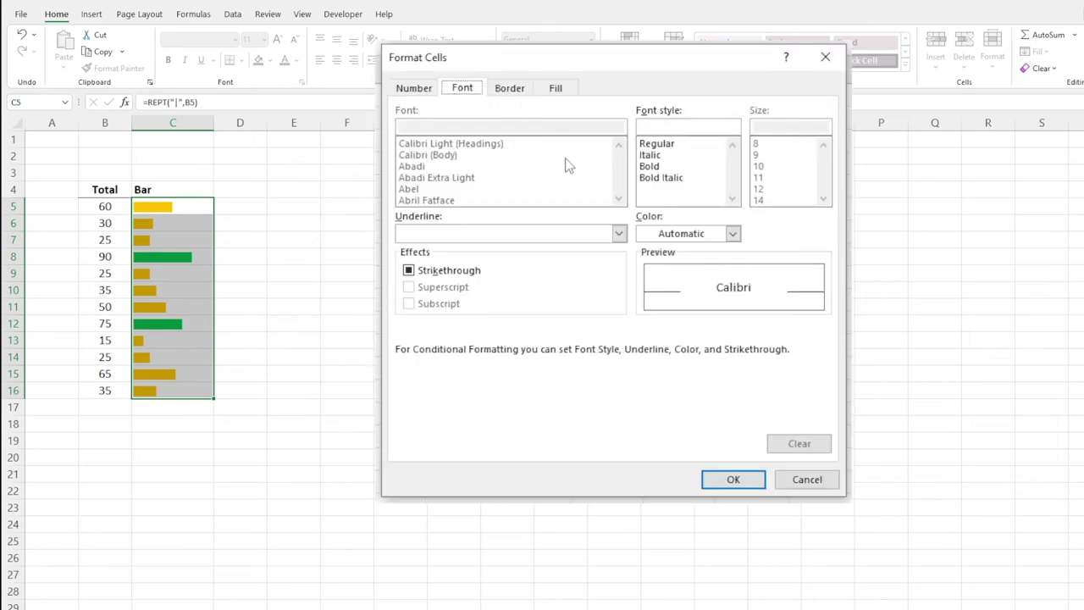
pyautogui.click(733, 233)
pyautogui.click(653, 431)
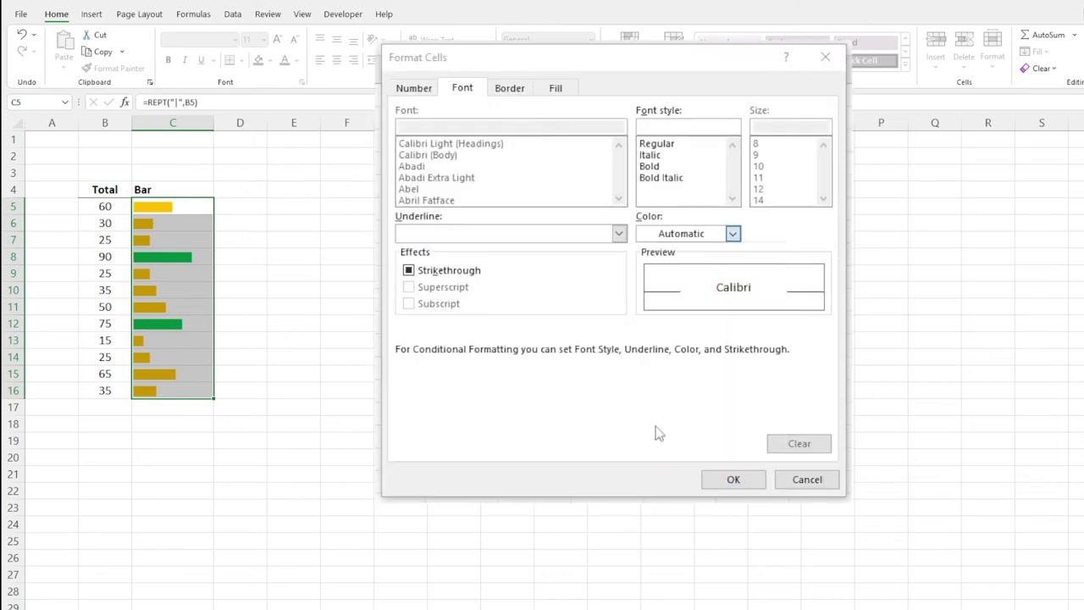
pyautogui.click(733, 480)
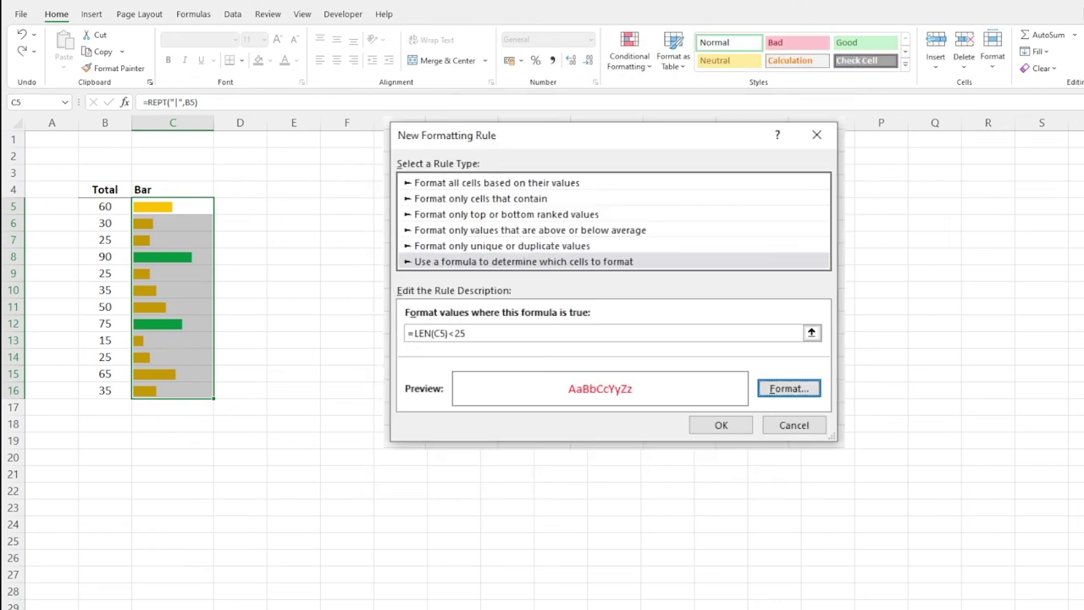
pyautogui.click(718, 426)
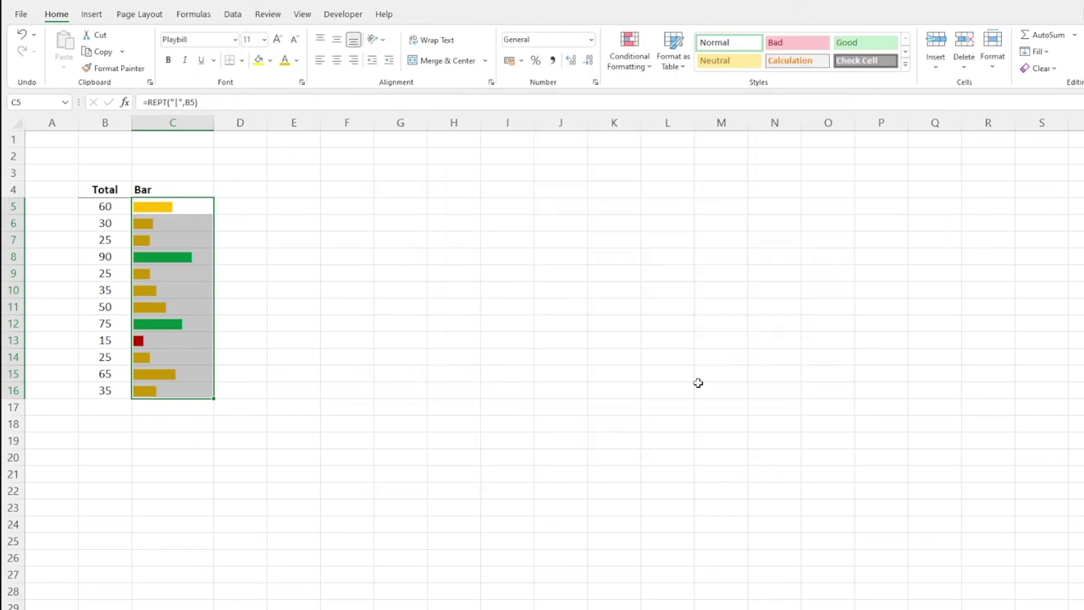
pyautogui.click(405, 412)
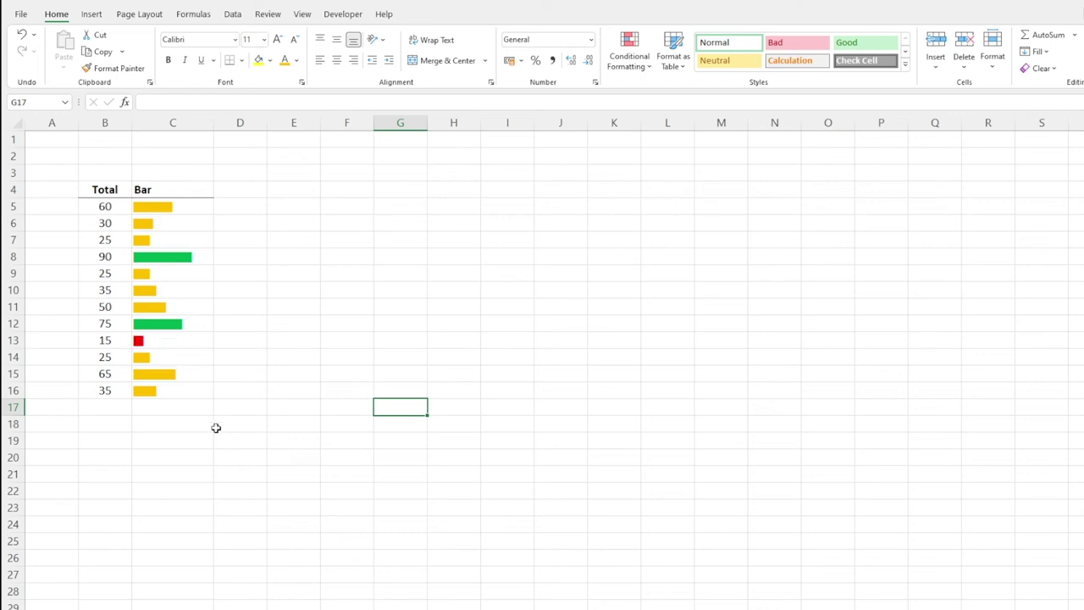
# - Test the short-bar rule by setting the Total in B15 to 15, and inspect the bar in C15
pyautogui.click(105, 378)
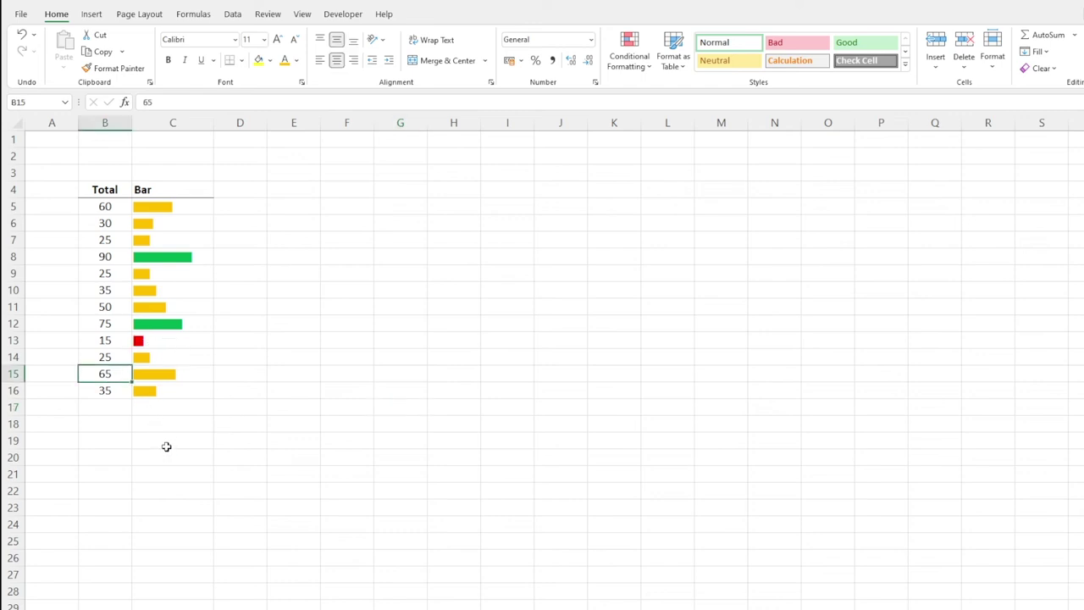
pyautogui.write('15')
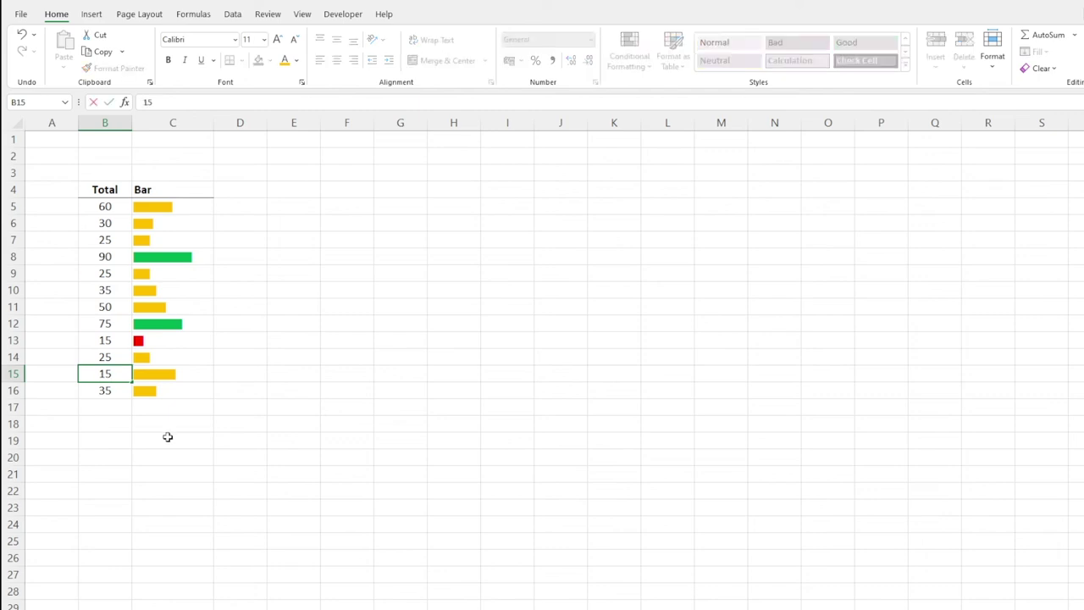
pyautogui.press('Return')
pyautogui.click(168, 439)
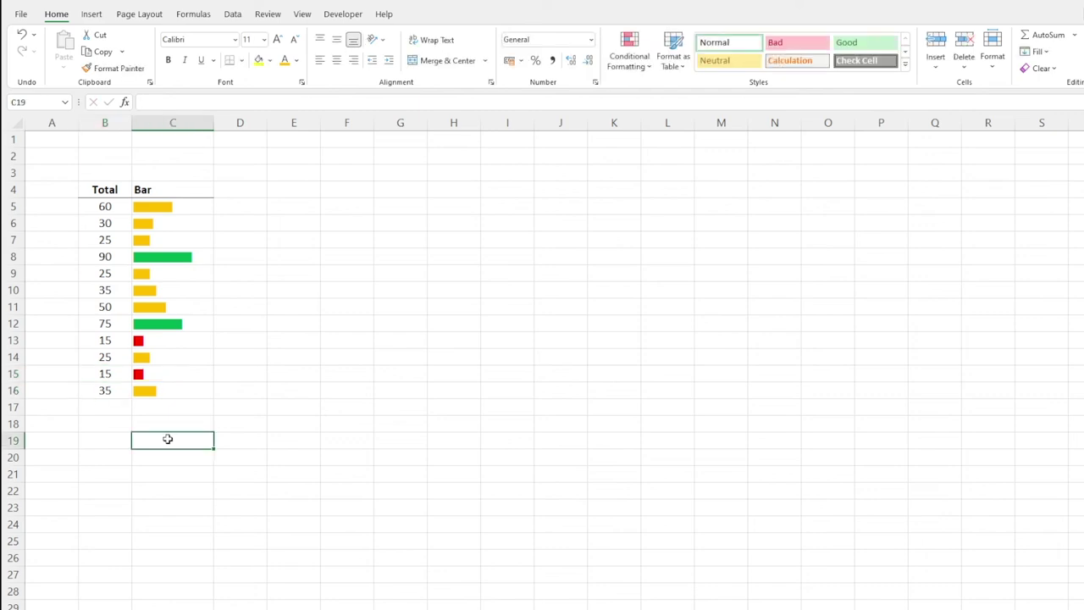
pyautogui.click(170, 372)
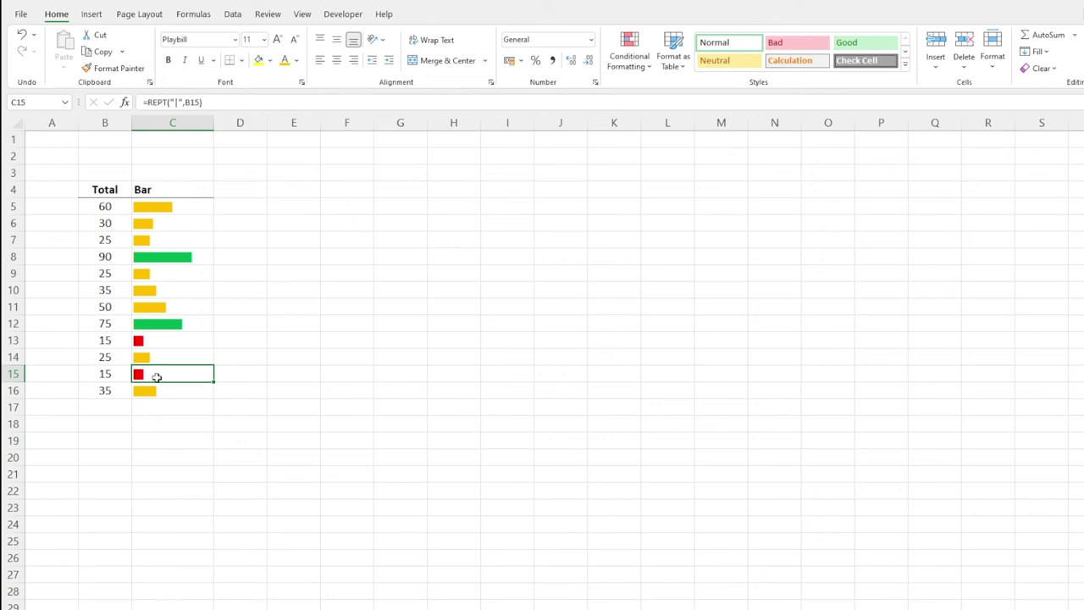
# - Set the Total in B15 to 50 to test the mid-range bar color
pyautogui.click(112, 374)
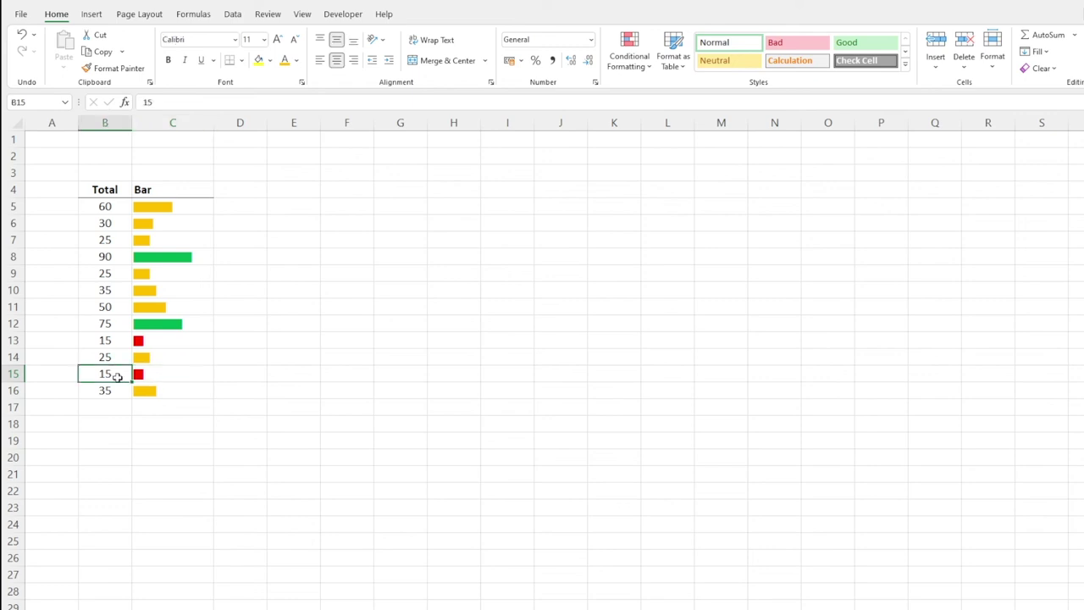
pyautogui.write('50')
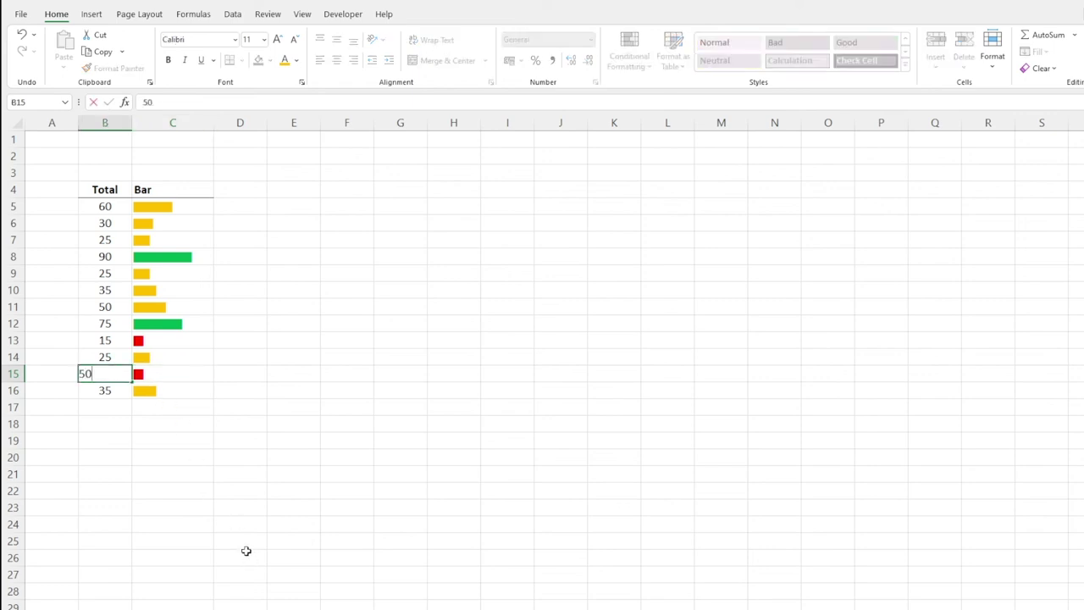
pyautogui.click(225, 508)
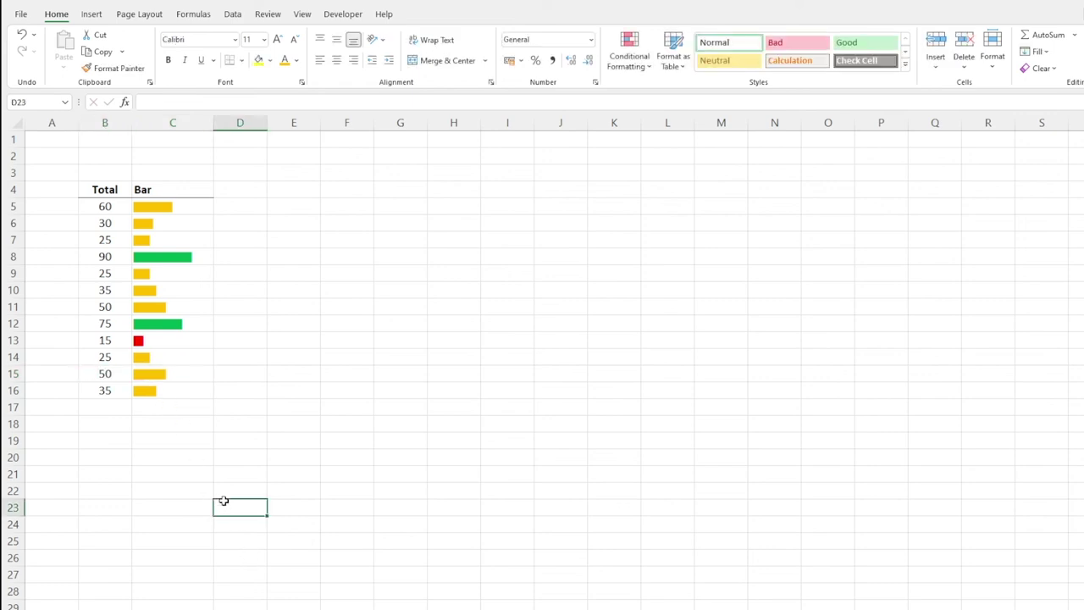
# - Set the Total in B15 to 95 to test the long-bar color
pyautogui.click(118, 376)
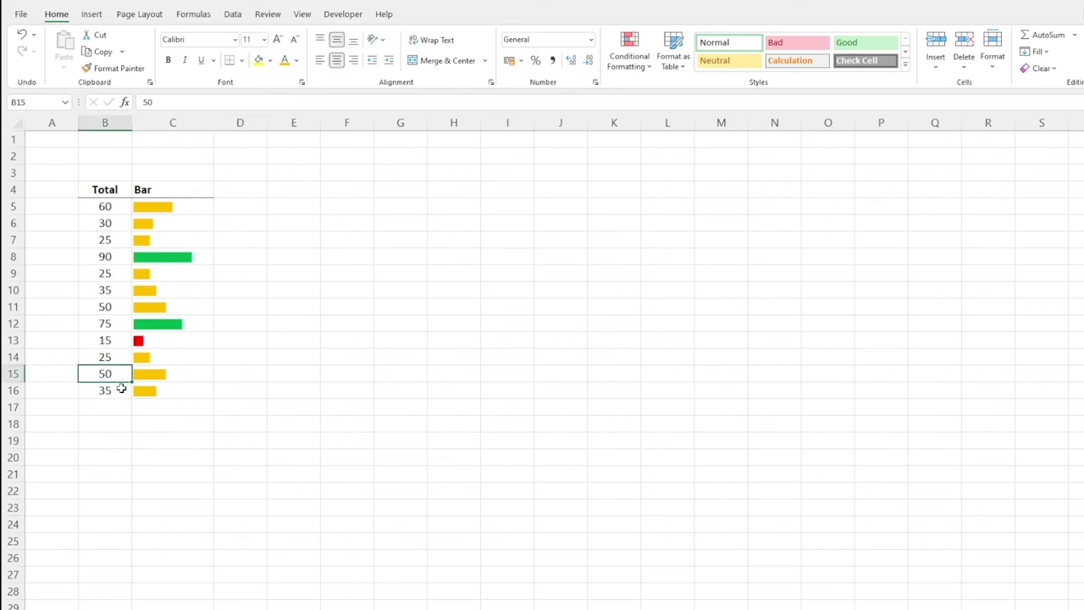
pyautogui.write('95')
pyautogui.click(149, 472)
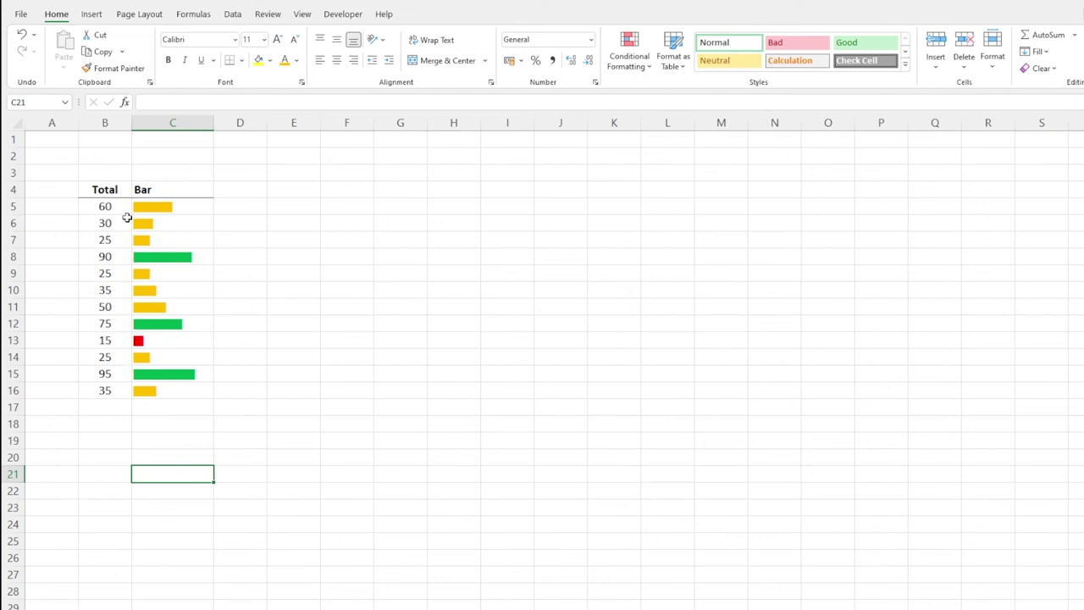
pyautogui.moveTo(115, 189); pyautogui.dragTo(104, 391)
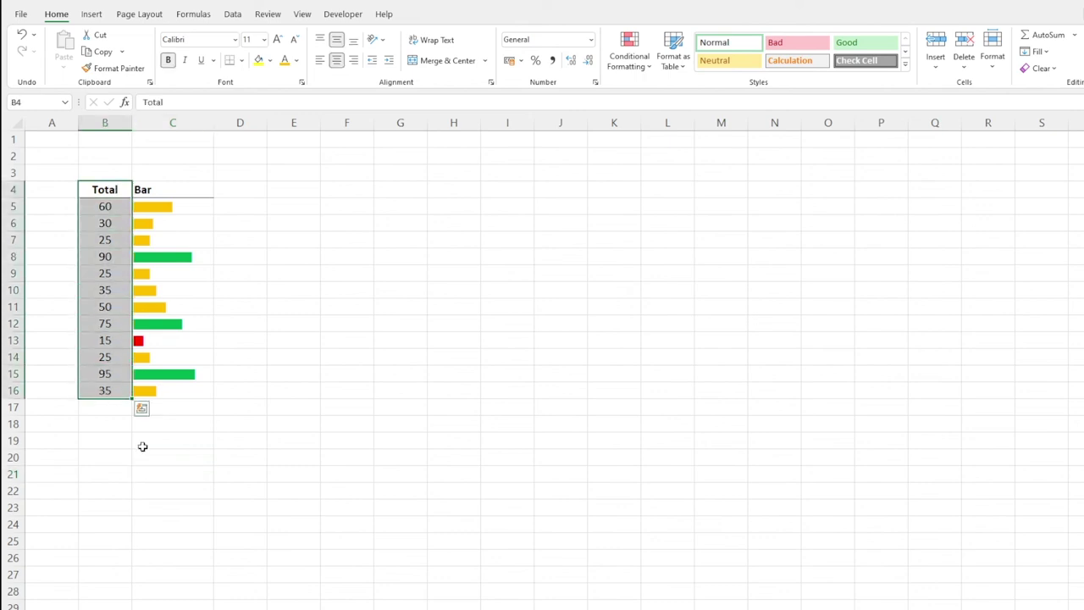
pyautogui.click(143, 447)
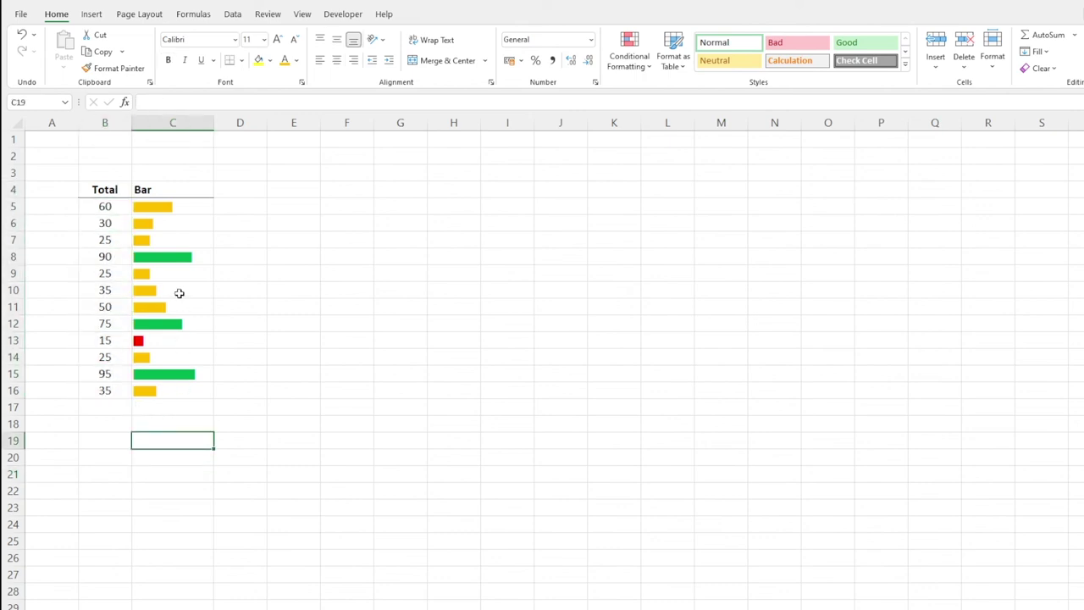